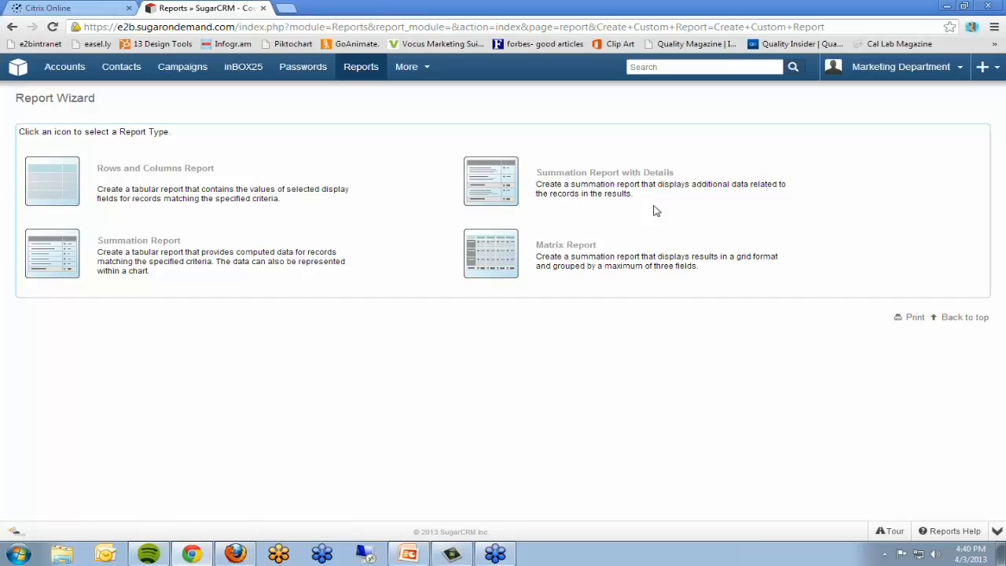
# Step: Start a Summation Report with Details on the Accounts module and filter it by Account Status Is Active
pyautogui.click(493, 186)
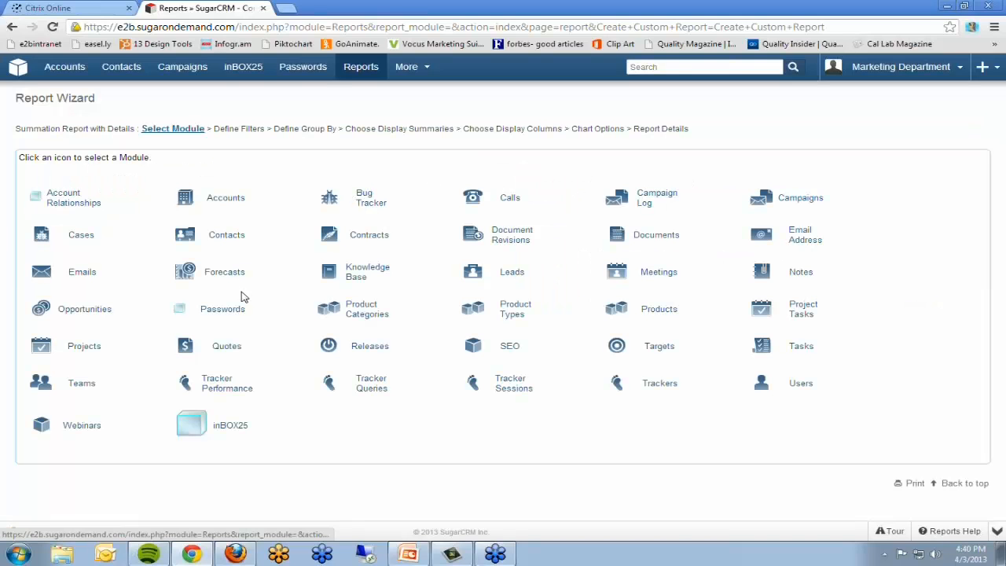
pyautogui.click(237, 202)
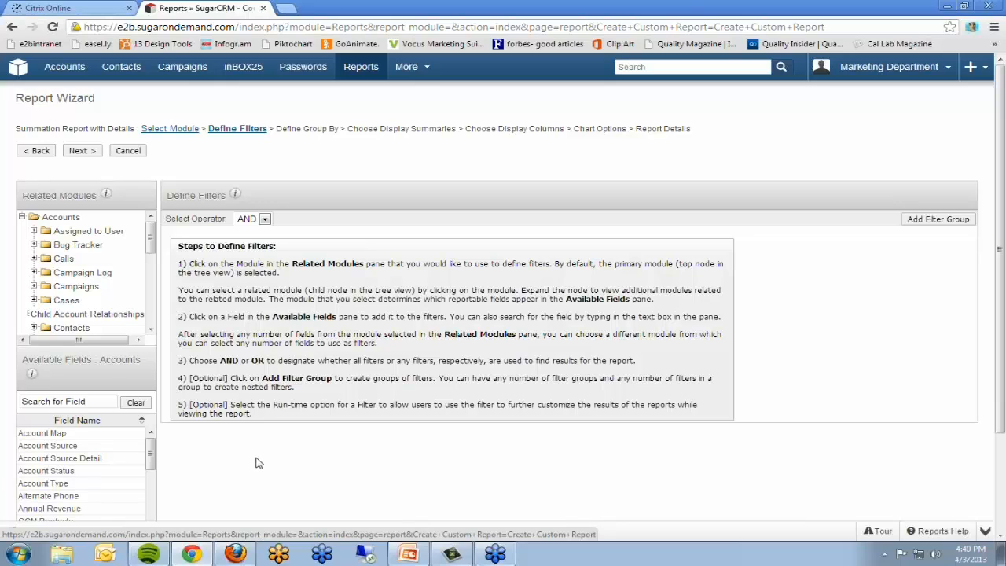
pyautogui.scroll(-3, 255, 463)
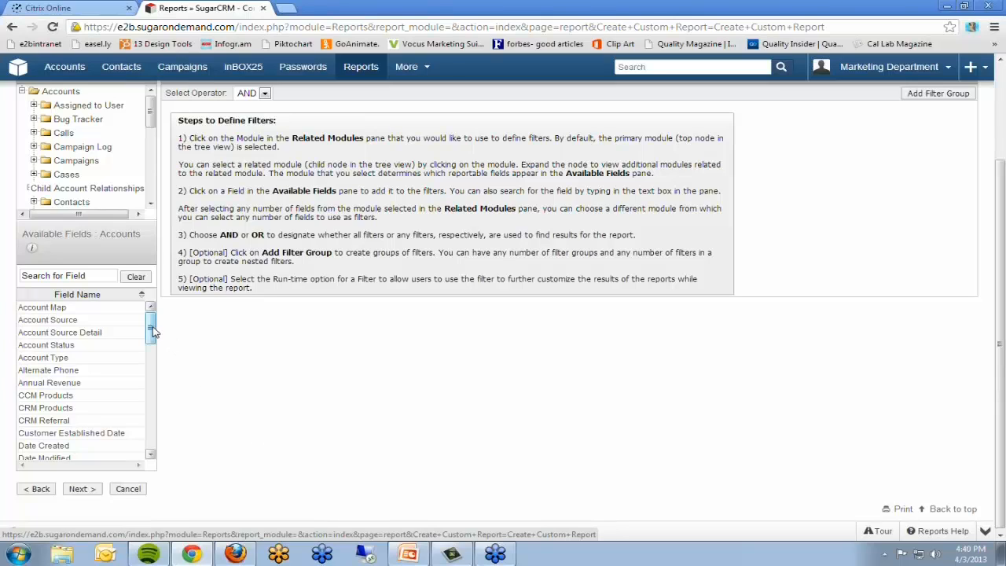
pyautogui.click(63, 348)
# Step: Add a filter on the related Opportunity module requiring Product Interest Is CRM - SugarCRM
pyautogui.scroll(2, 501, 330)
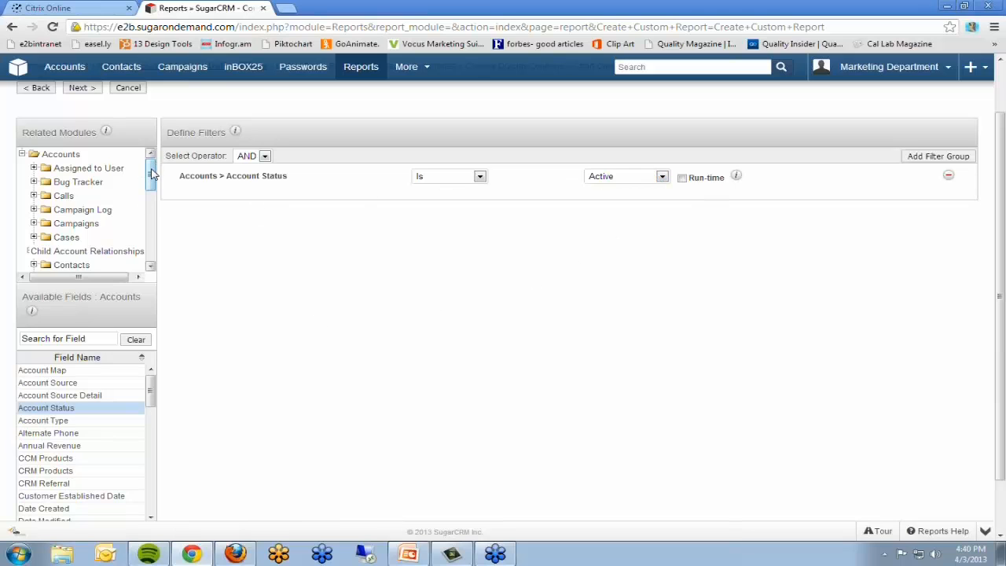
pyautogui.moveTo(152, 175); pyautogui.dragTo(148, 234)
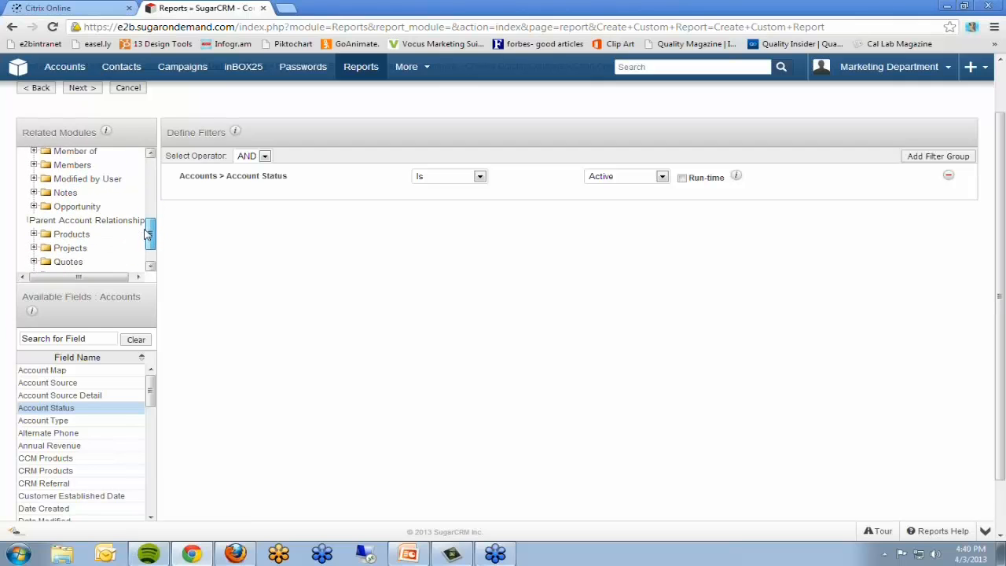
pyautogui.click(77, 209)
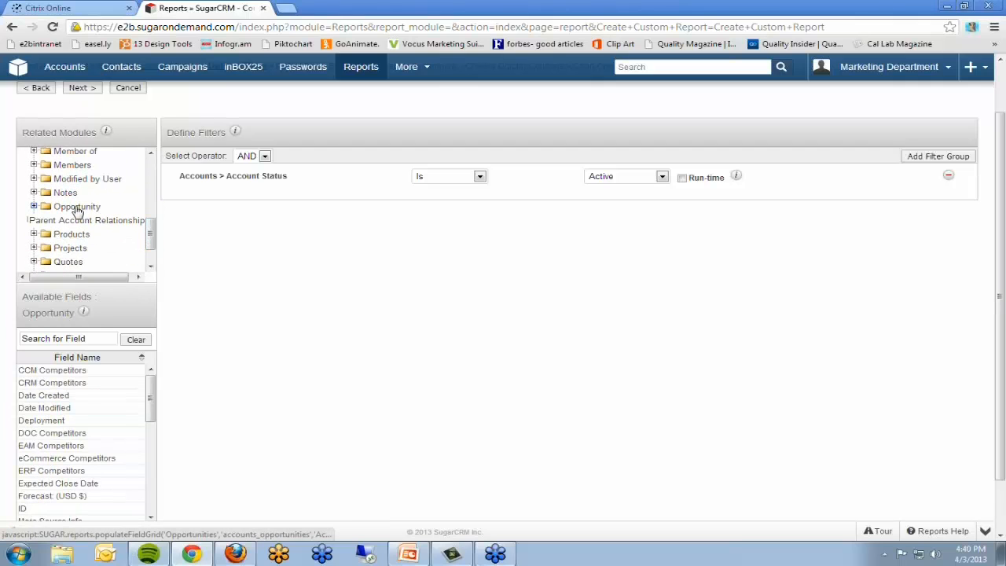
pyautogui.scroll(-1, 192, 393)
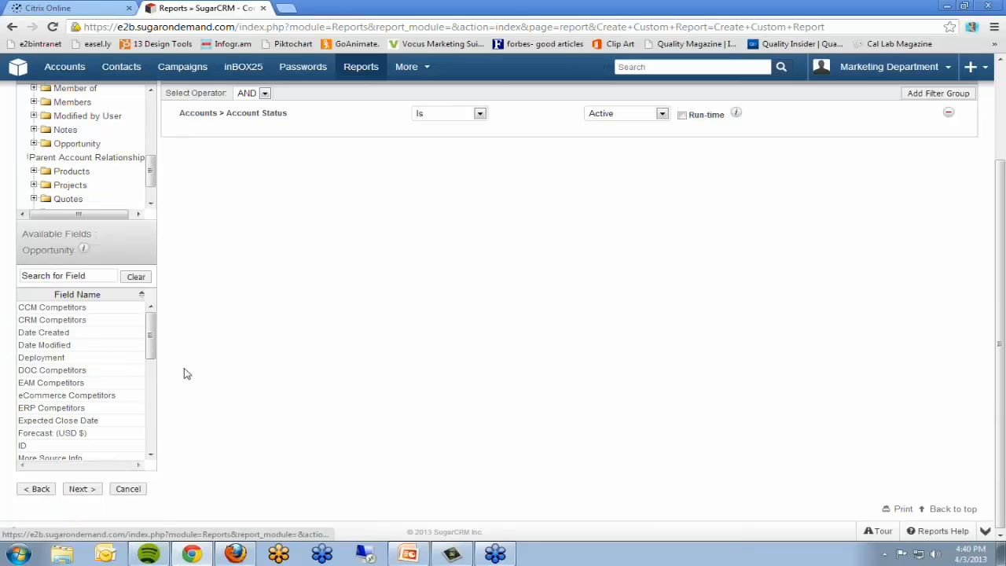
pyautogui.moveTo(151, 329); pyautogui.dragTo(153, 408)
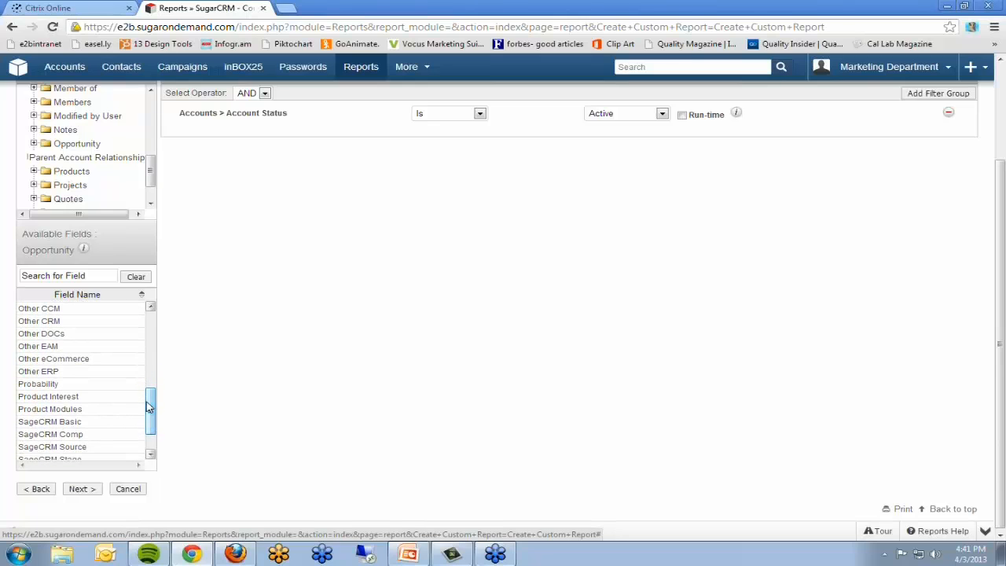
pyautogui.click(61, 397)
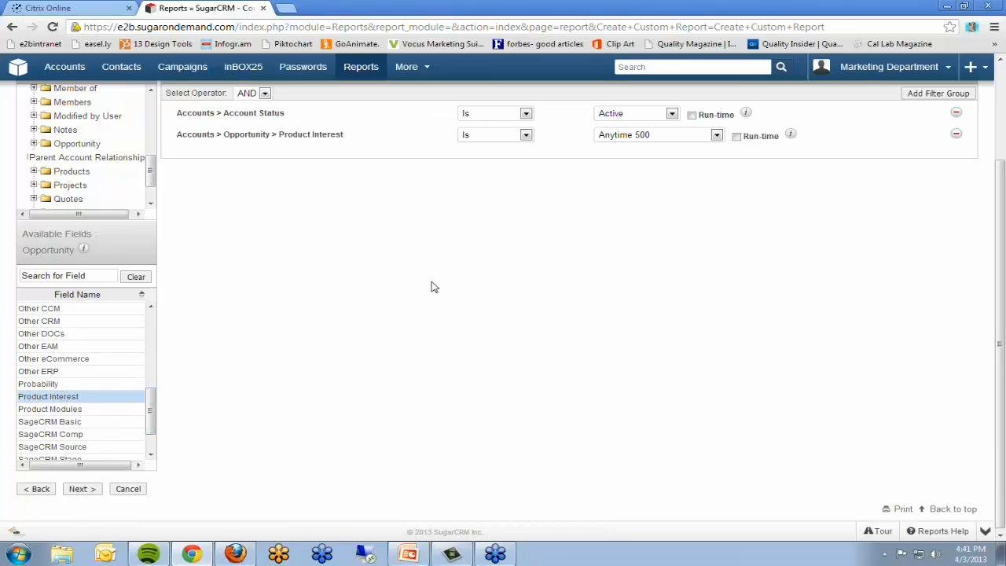
pyautogui.click(717, 135)
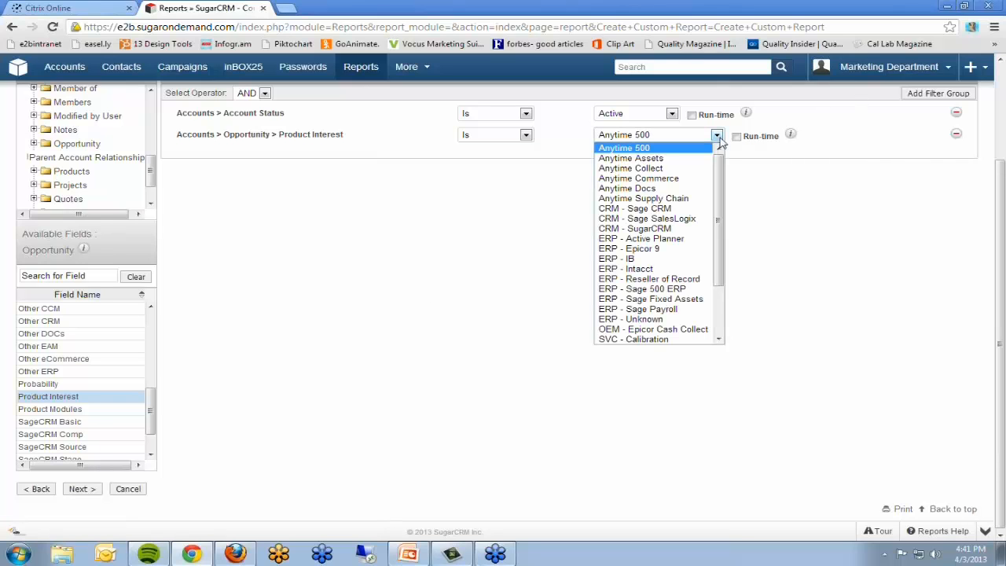
pyautogui.click(663, 230)
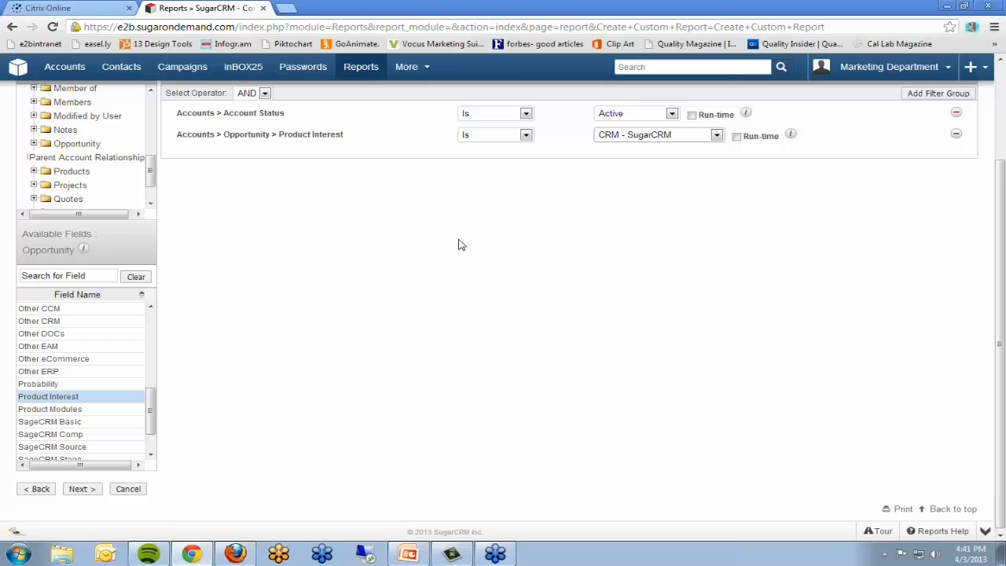
# Step: Add an Opportunity Sales Stage filter set to Is Not One Of Closed - Won and Closed - Lost
pyautogui.moveTo(151, 421); pyautogui.dragTo(152, 427)
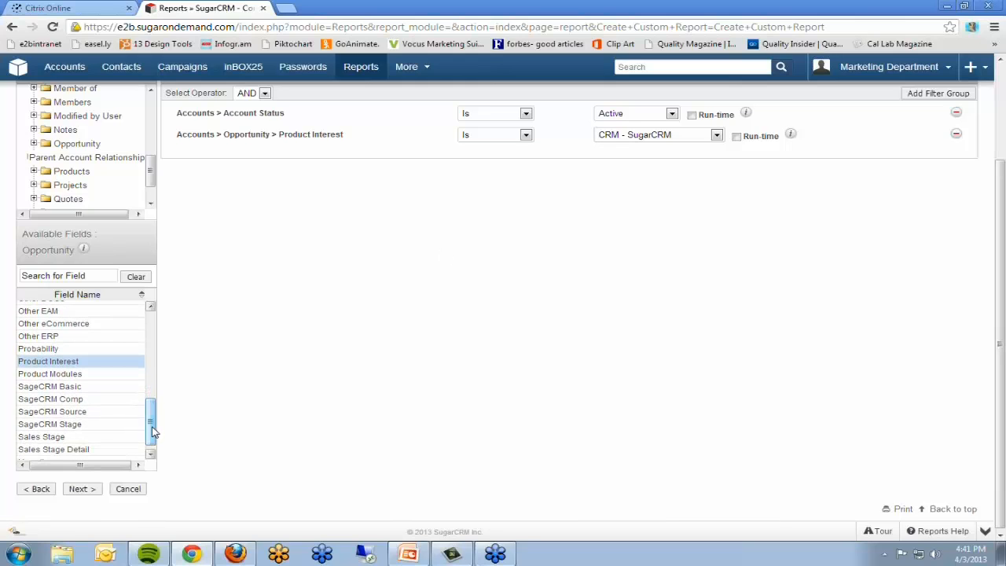
pyautogui.click(48, 438)
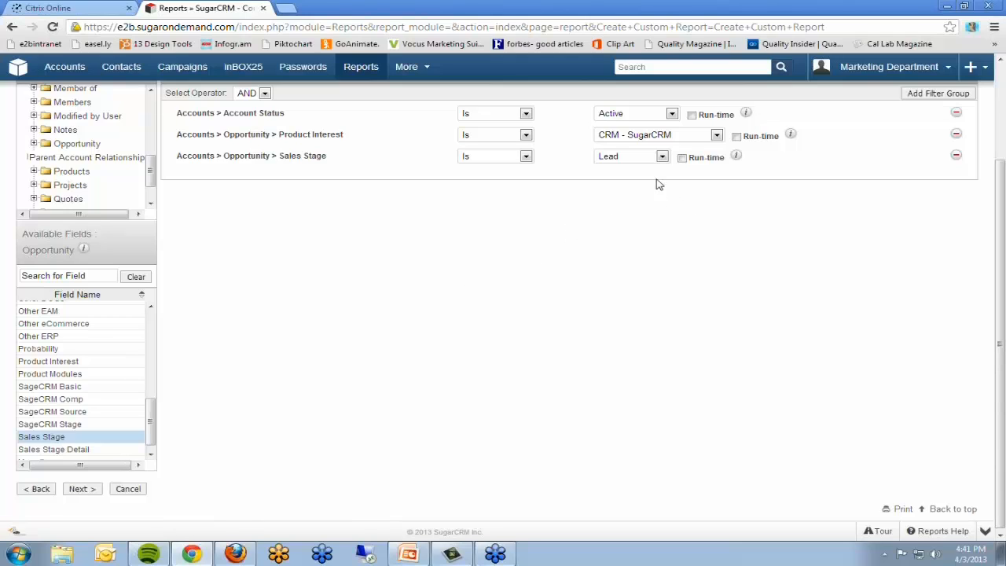
pyautogui.click(526, 157)
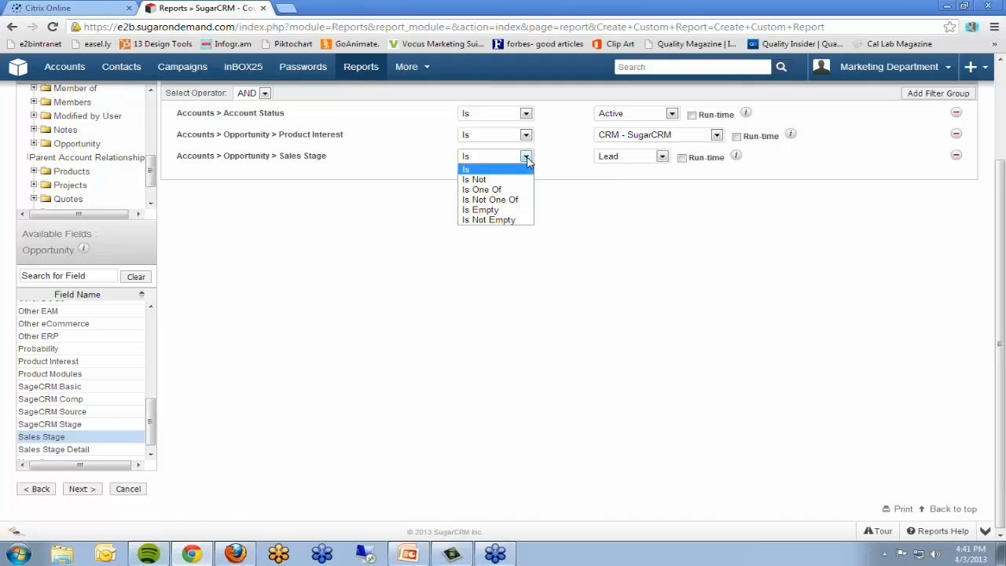
pyautogui.click(489, 199)
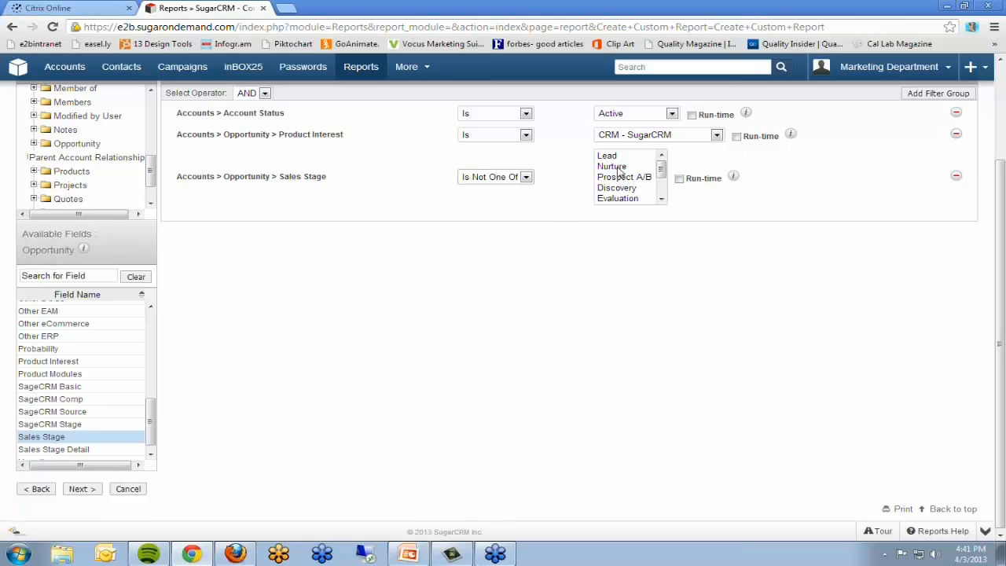
pyautogui.moveTo(661, 171); pyautogui.dragTo(661, 193)
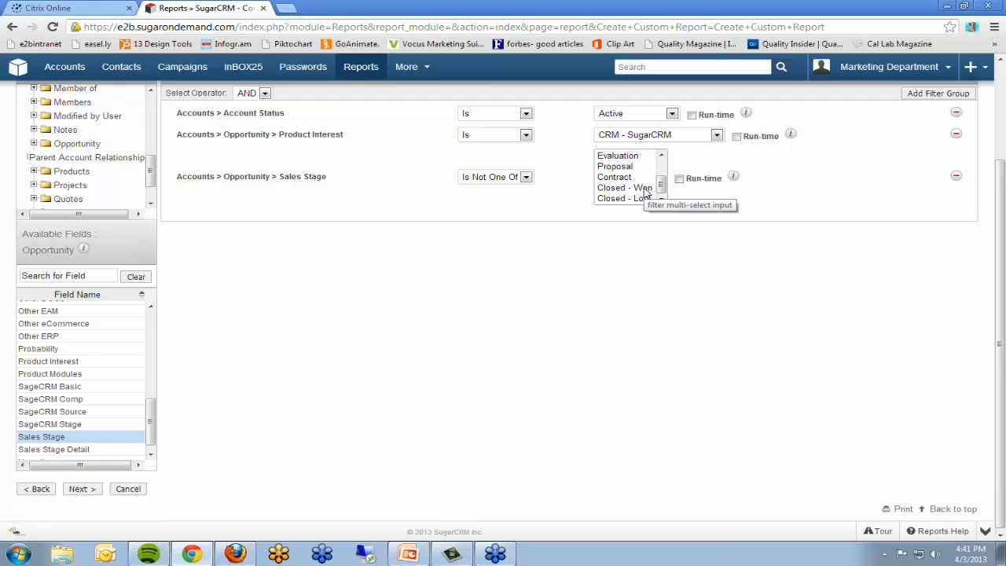
pyautogui.click(643, 189)
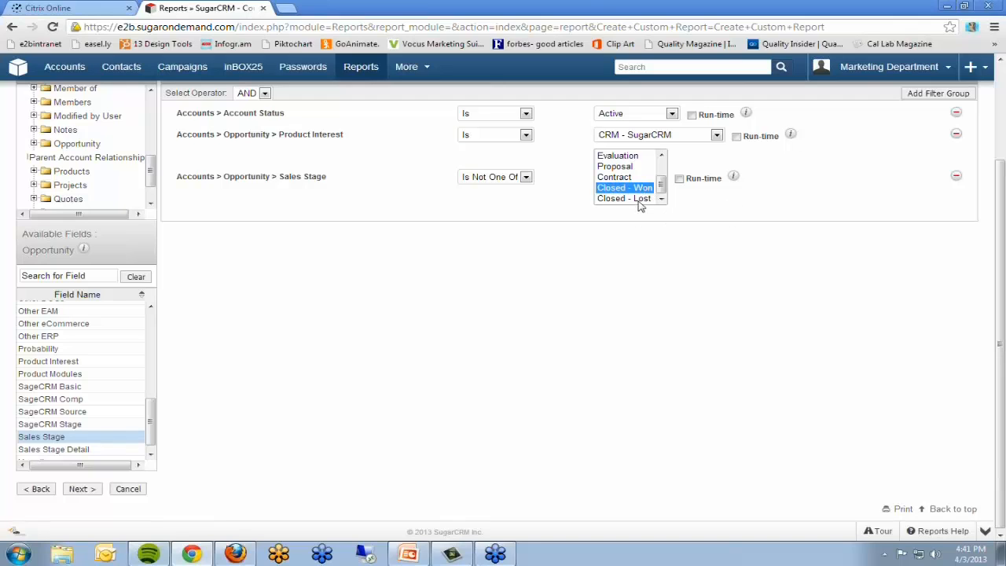
pyautogui.keyDown('ctrl'); pyautogui.click(640, 198); pyautogui.keyUp('ctrl')
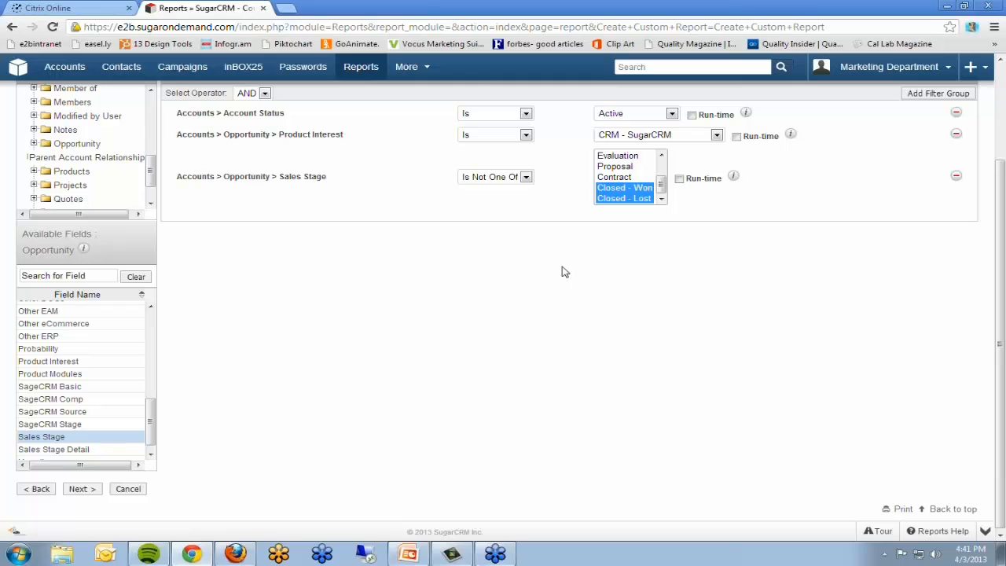
# Step: Proceed to the Define Group By stage and group the report by the Opportunity module's Sales Stage field
pyautogui.scroll(3, 554, 275)
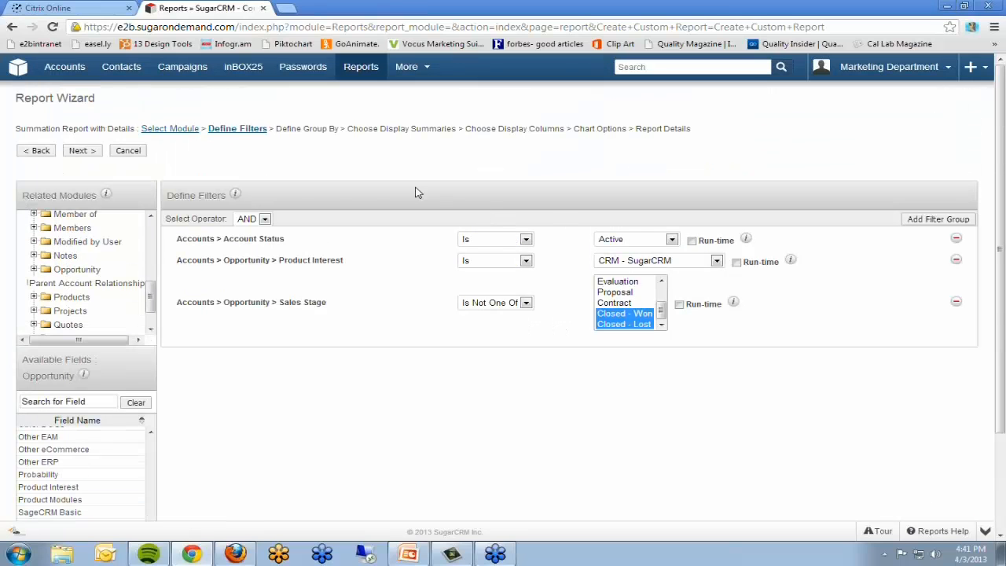
pyautogui.click(77, 152)
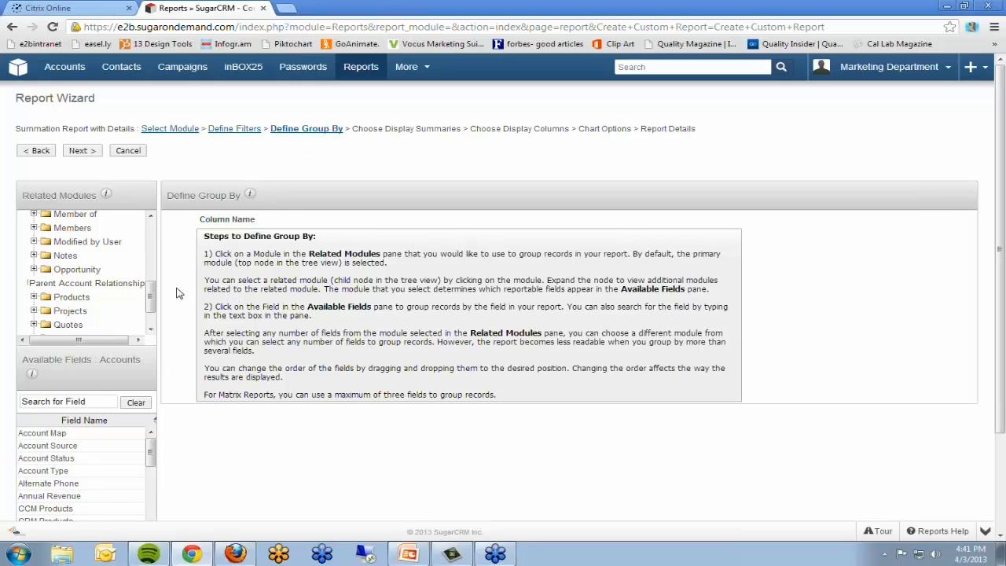
pyautogui.click(75, 270)
pyautogui.scroll(-1, 306, 436)
pyautogui.scroll(-1, 306, 437)
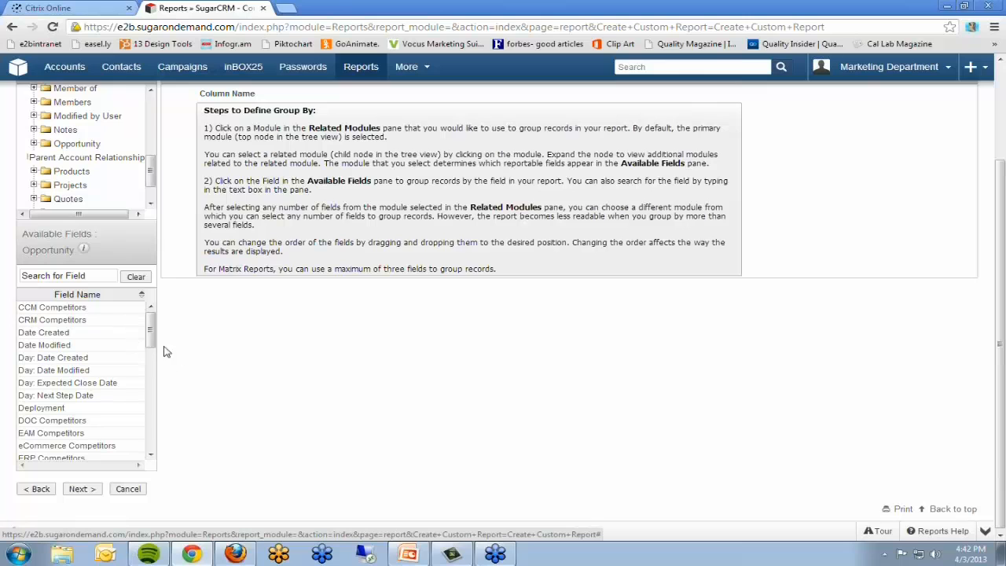
pyautogui.moveTo(152, 325); pyautogui.dragTo(152, 430)
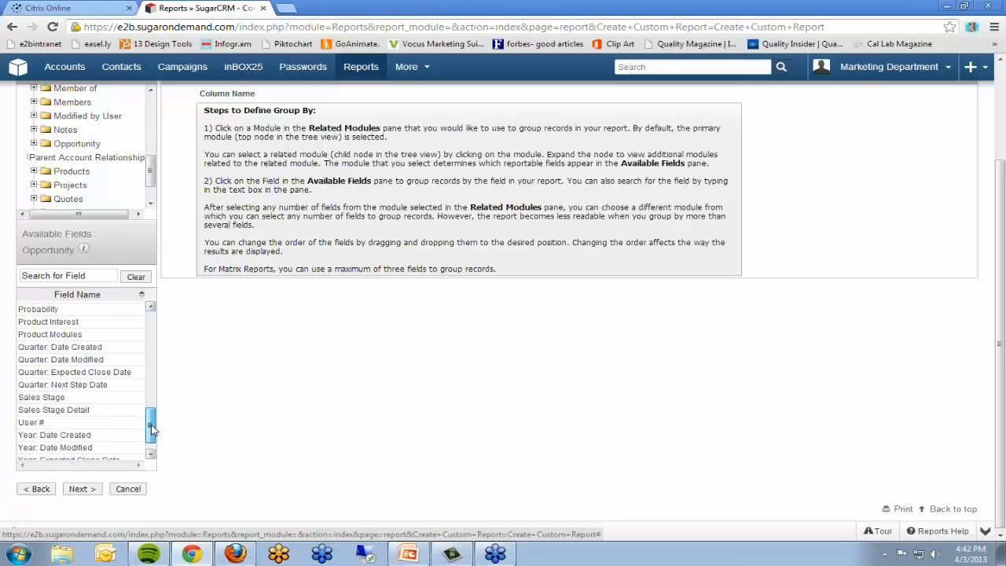
pyautogui.click(53, 398)
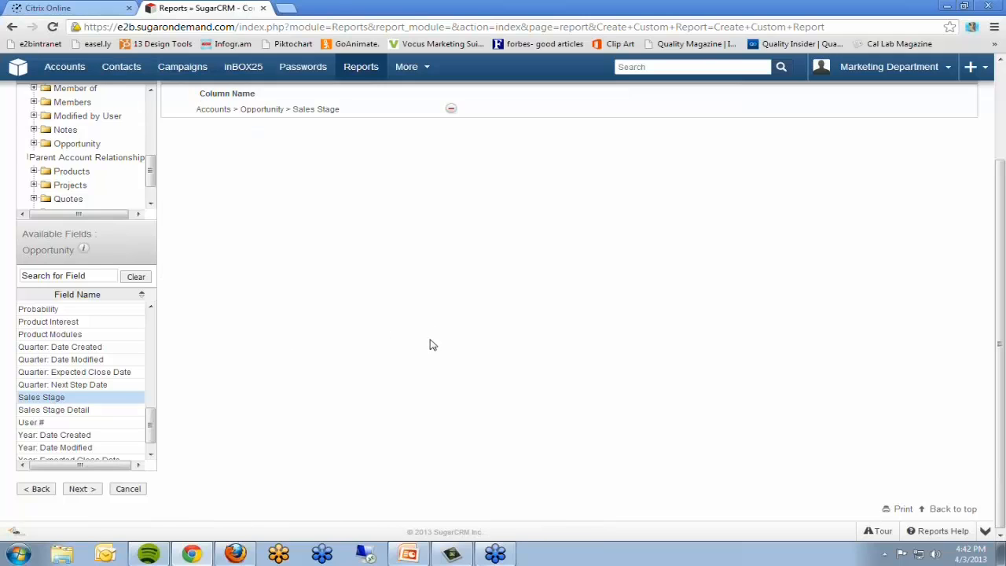
# Step: Proceed to the display summaries and add the Accounts Count field with the label Number of Accounts
pyautogui.scroll(3, 429, 346)
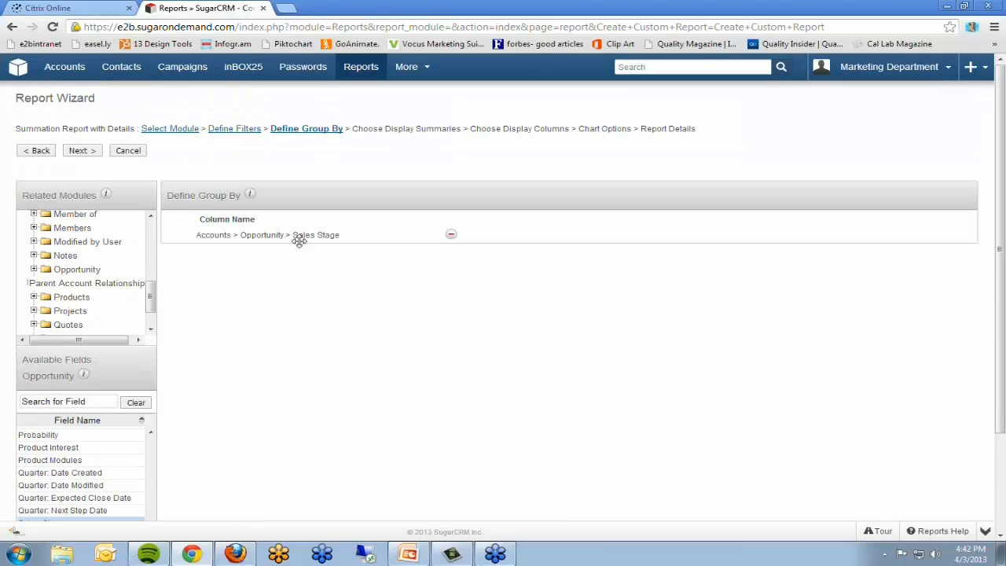
pyautogui.click(81, 150)
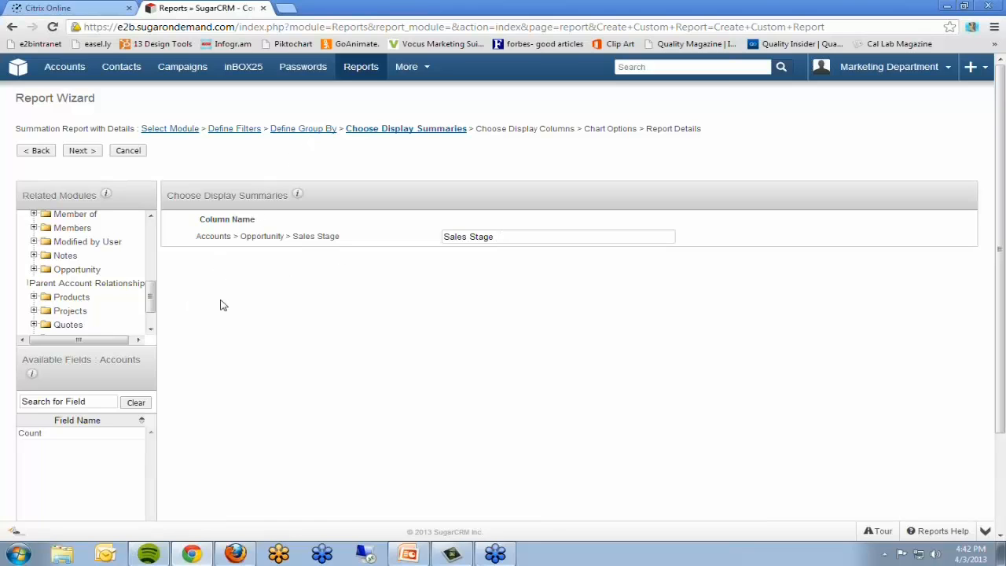
pyautogui.click(38, 434)
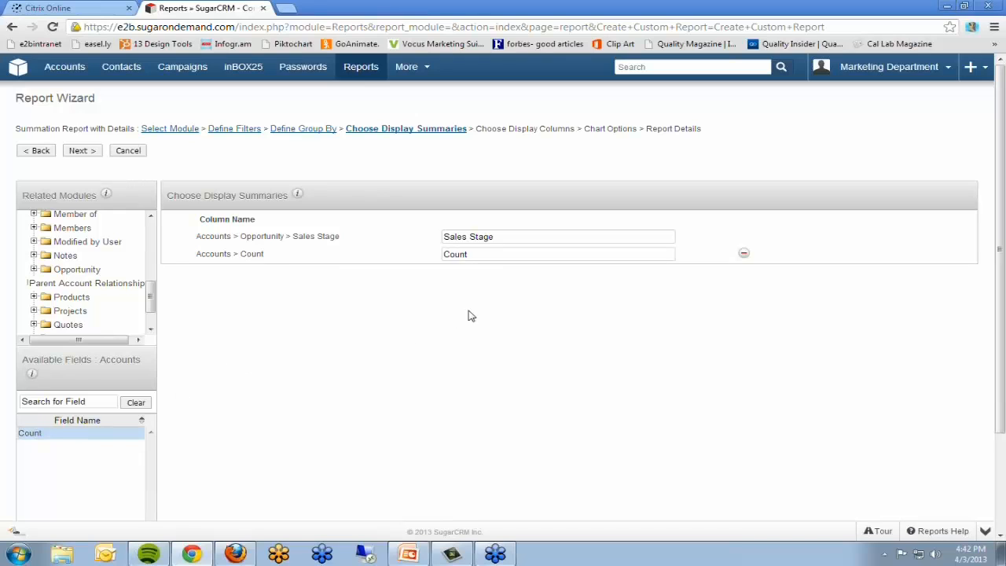
pyautogui.doubleClick(475, 254)
pyautogui.write('Number of Acc')
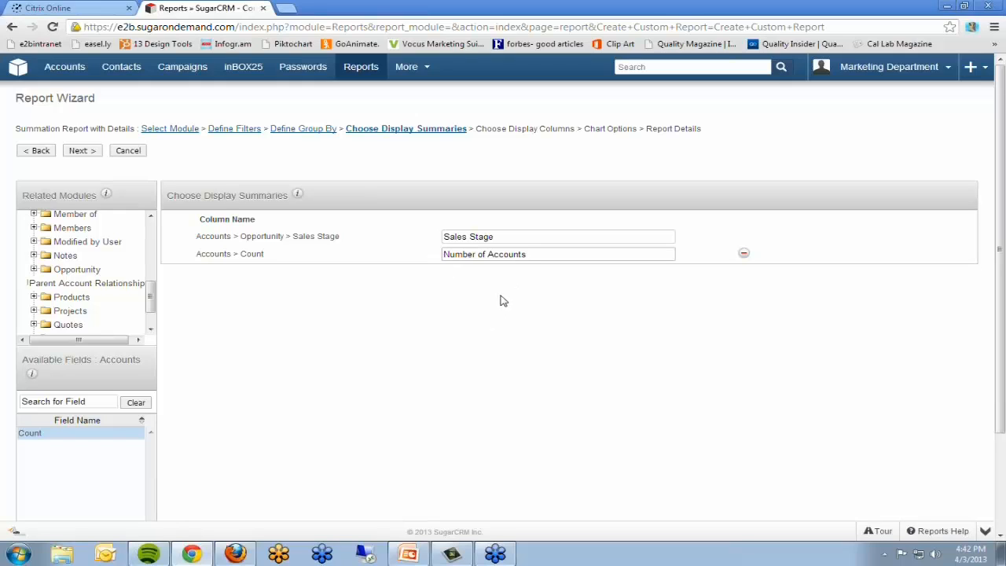
# Step: Proceed to the display columns and add the Accounts module's Name and Account Source fields
pyautogui.click(78, 153)
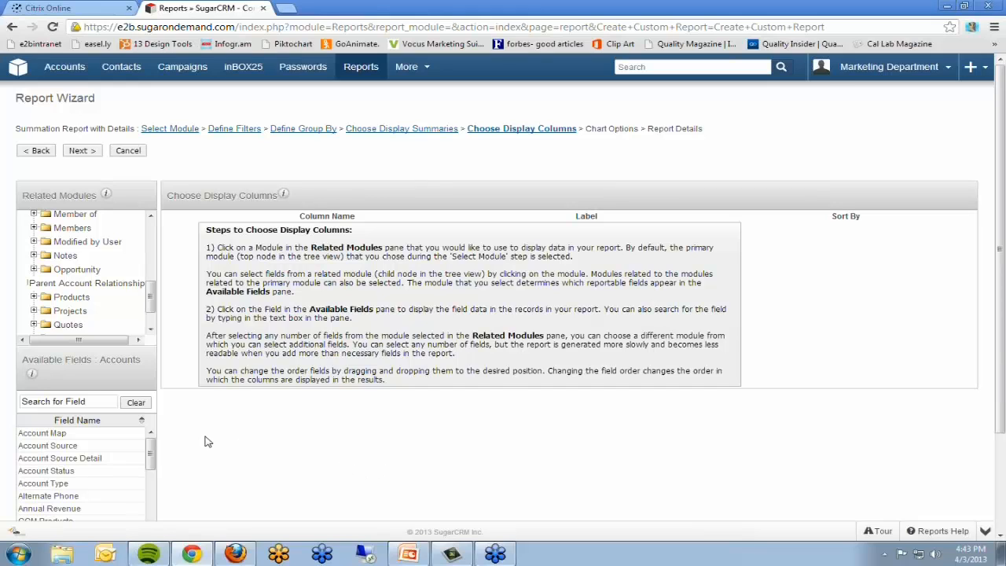
pyautogui.scroll(-1, 272, 434)
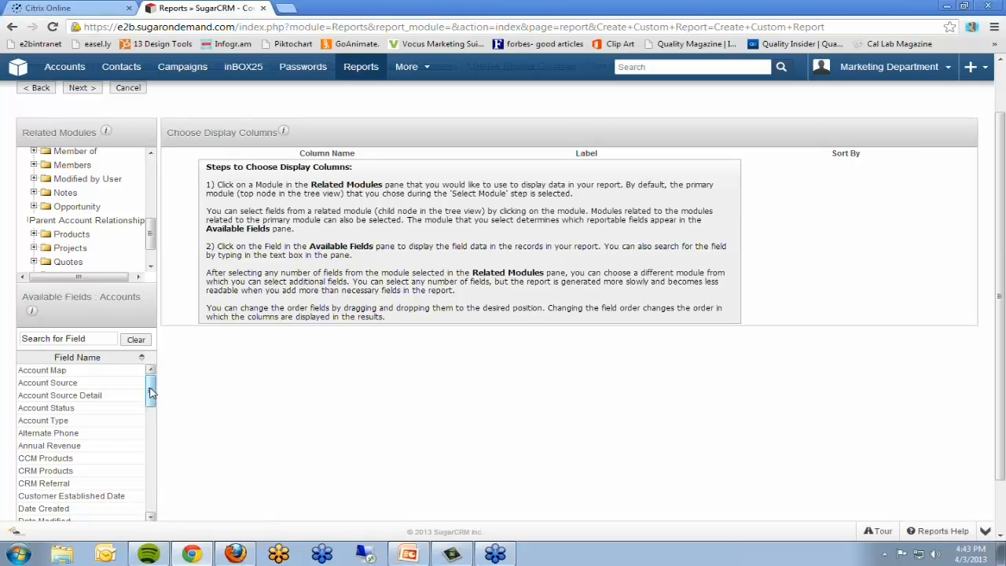
pyautogui.scroll(-1, 152, 393)
pyautogui.scroll(1, 152, 393)
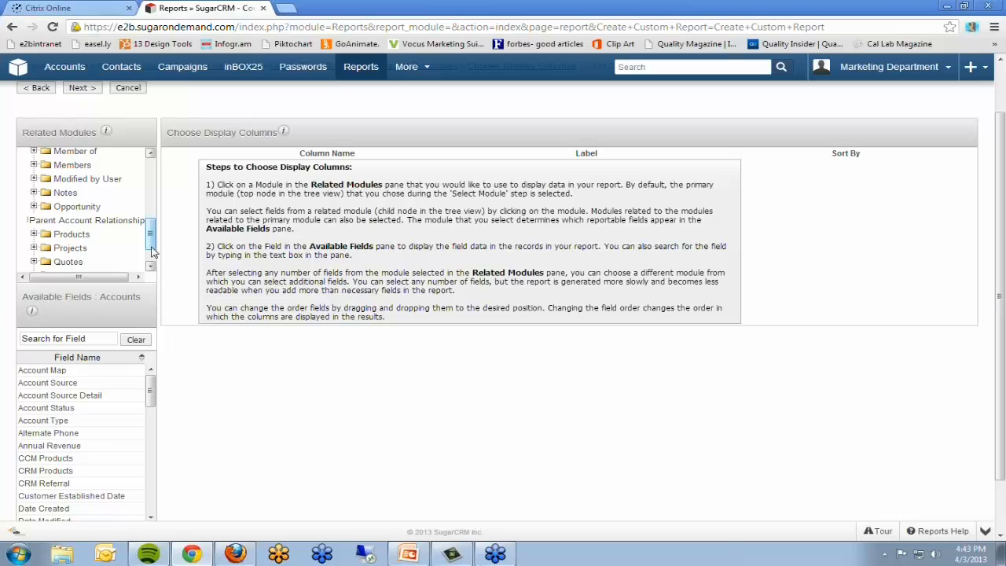
pyautogui.scroll(3, 153, 249)
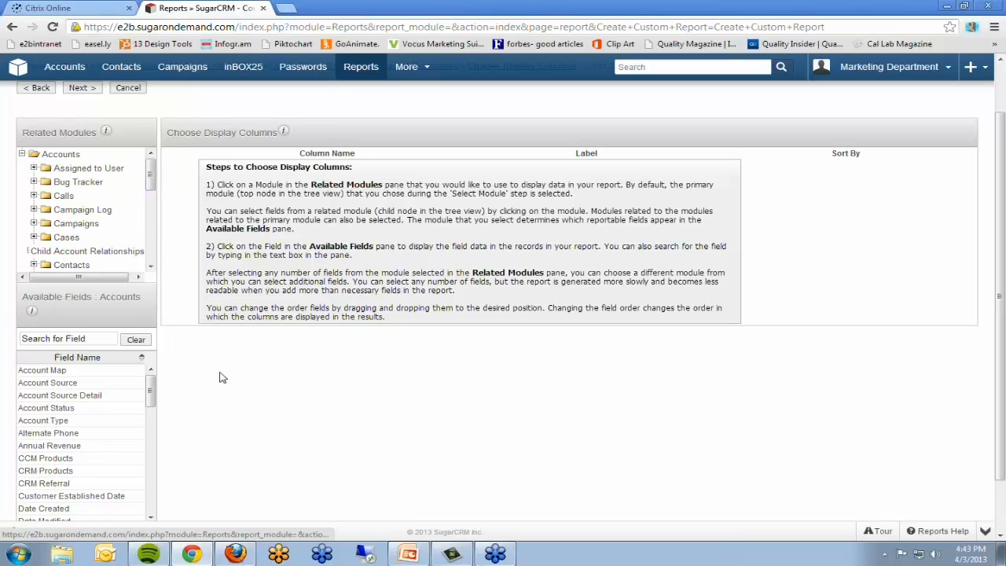
pyautogui.moveTo(150, 385); pyautogui.dragTo(139, 448)
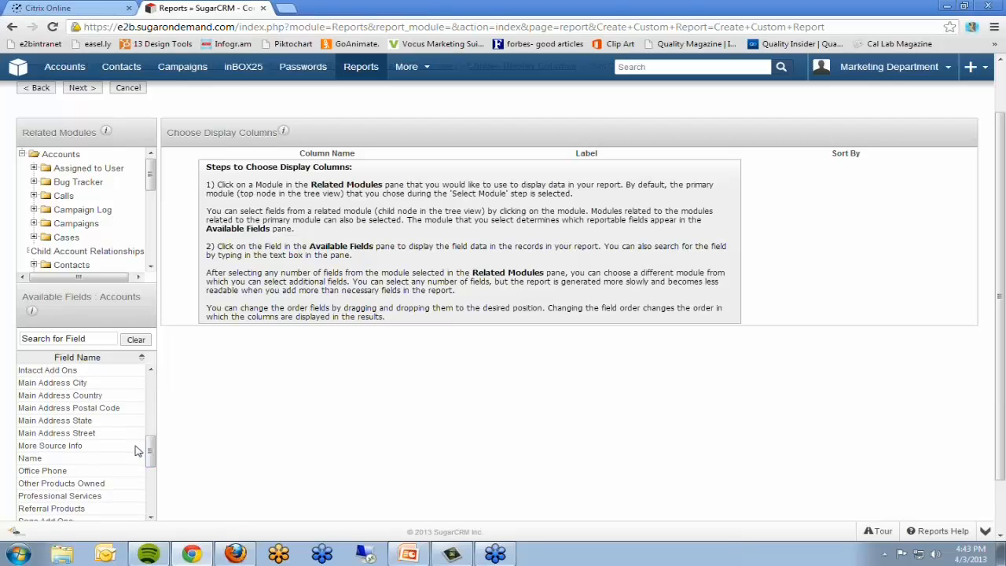
pyautogui.click(31, 458)
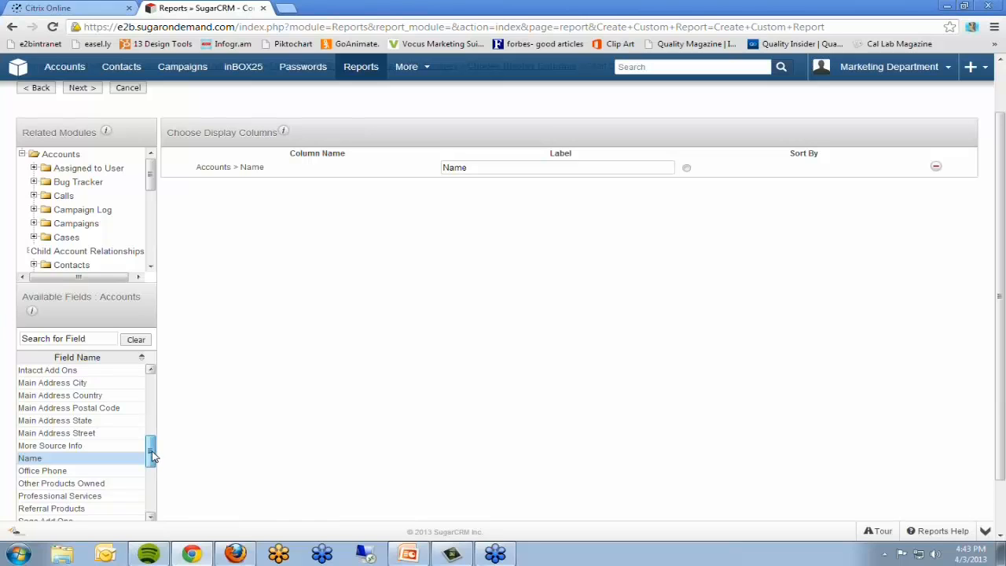
pyautogui.moveTo(154, 456); pyautogui.dragTo(165, 383)
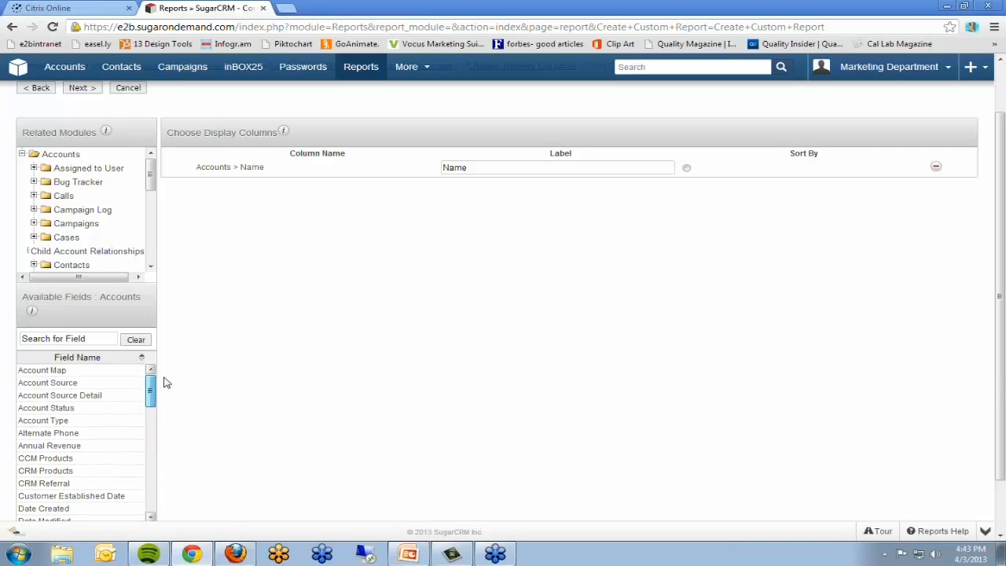
pyautogui.click(59, 382)
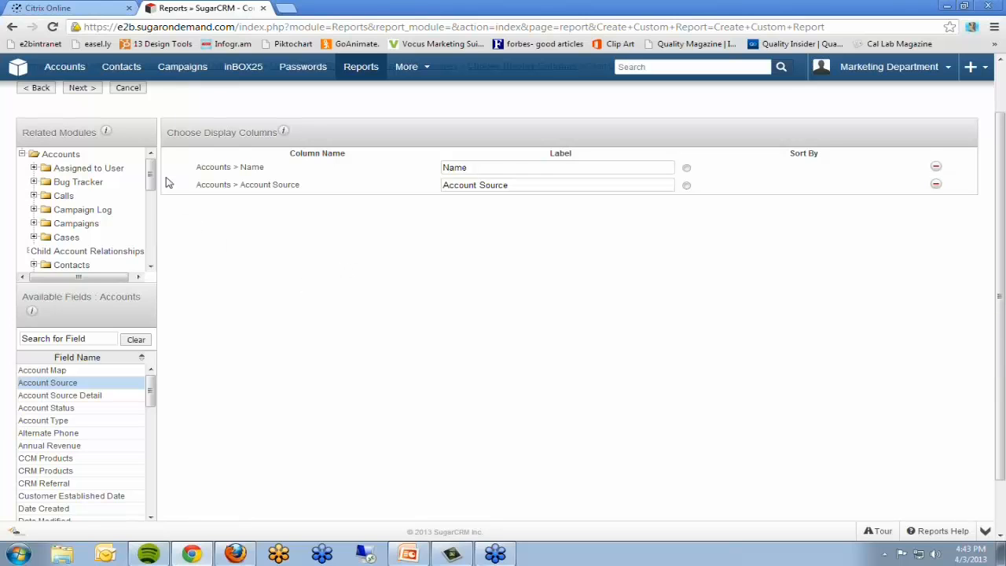
# Step: Add the Opportunity module's User # and Expected Close Date fields to the report's display columns
pyautogui.moveTo(150, 173); pyautogui.dragTo(153, 227)
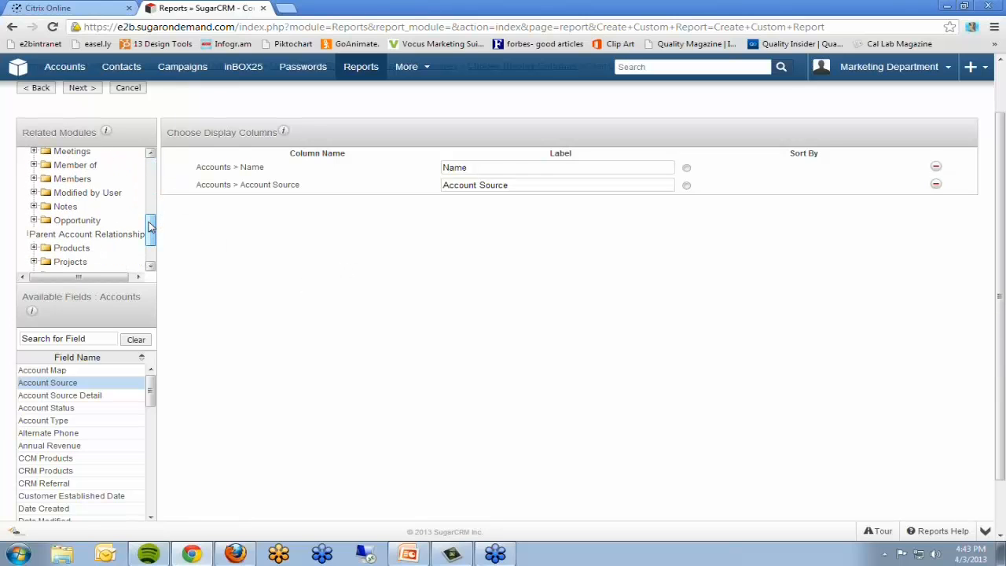
pyautogui.click(74, 223)
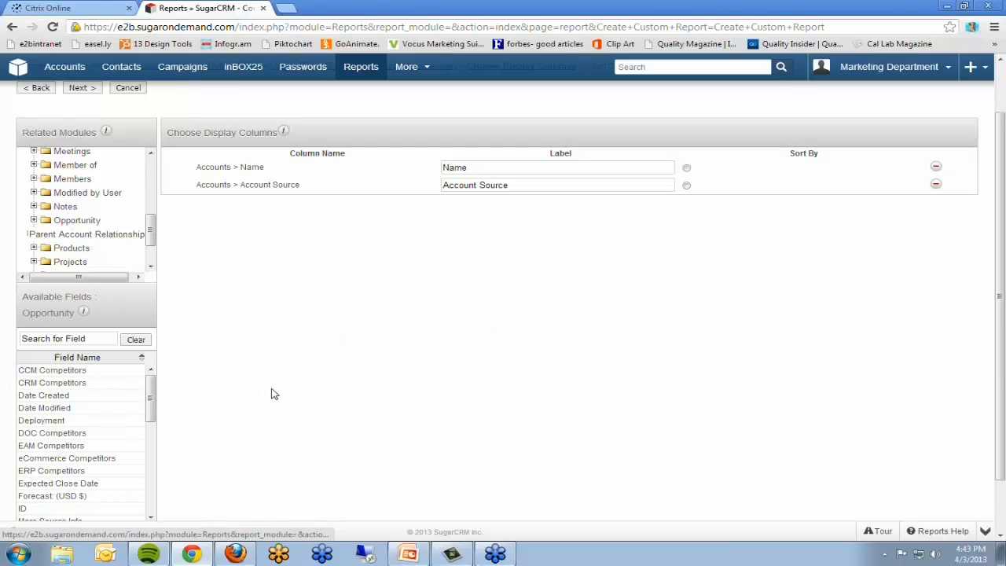
pyautogui.moveTo(151, 398); pyautogui.dragTo(145, 503)
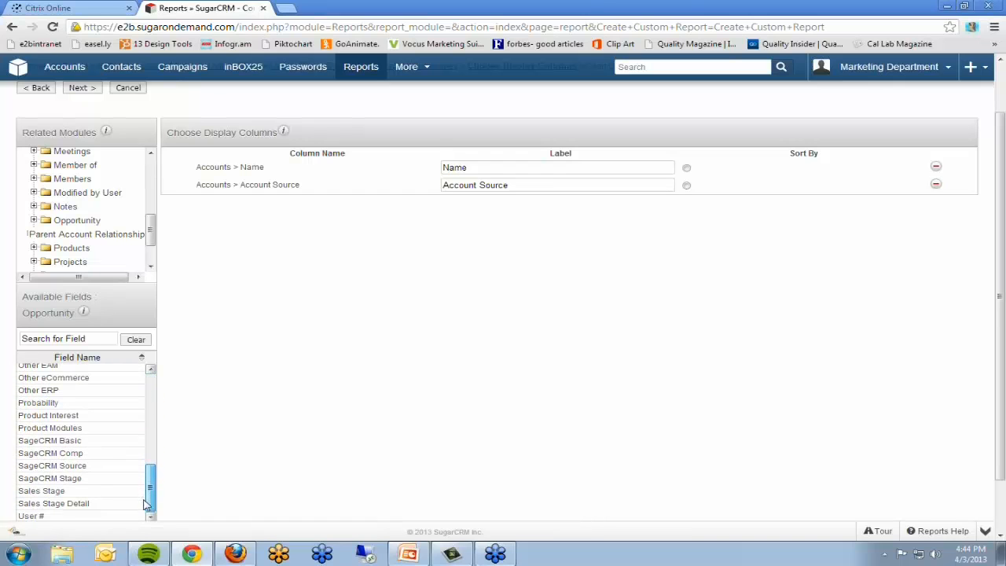
pyautogui.click(31, 515)
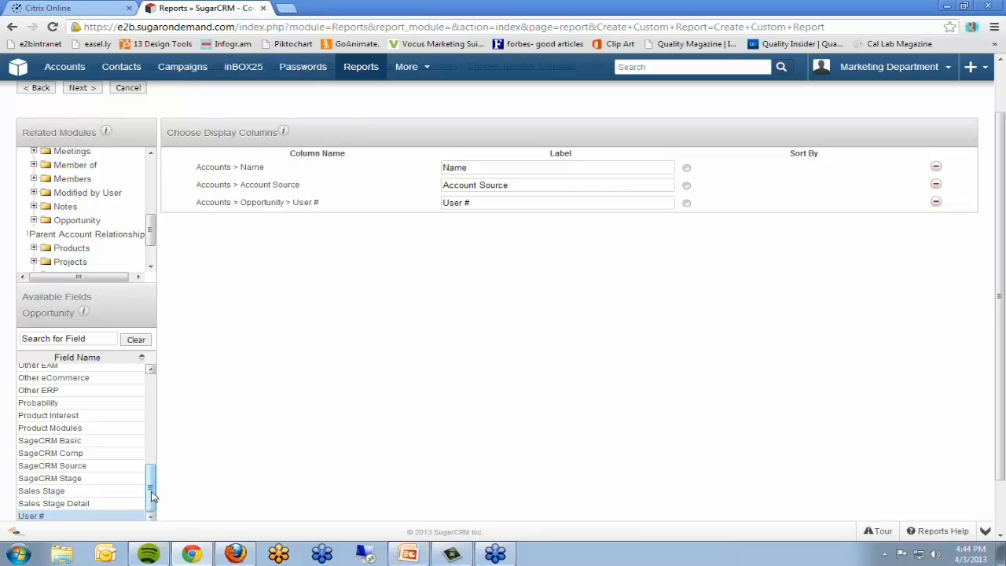
pyautogui.moveTo(152, 495); pyautogui.dragTo(165, 407)
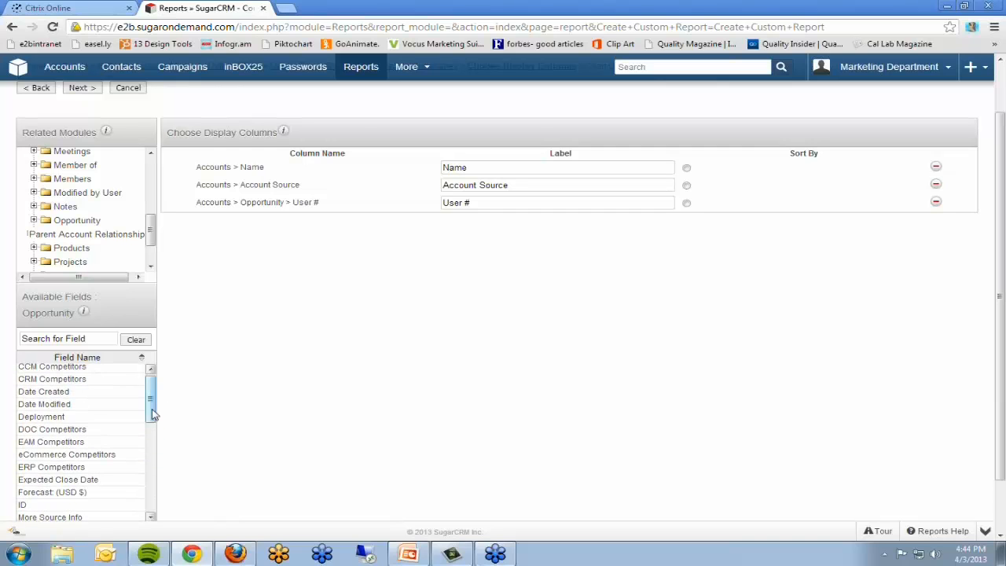
pyautogui.click(78, 481)
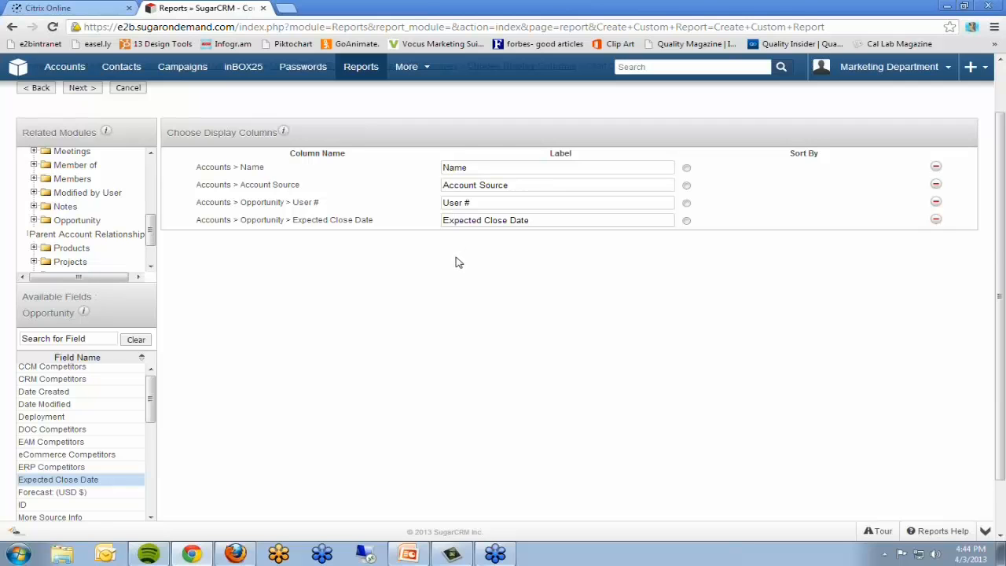
# Step: Proceed to the chart options and set the chart type to Funnel
pyautogui.scroll(1, 459, 261)
pyautogui.click(87, 153)
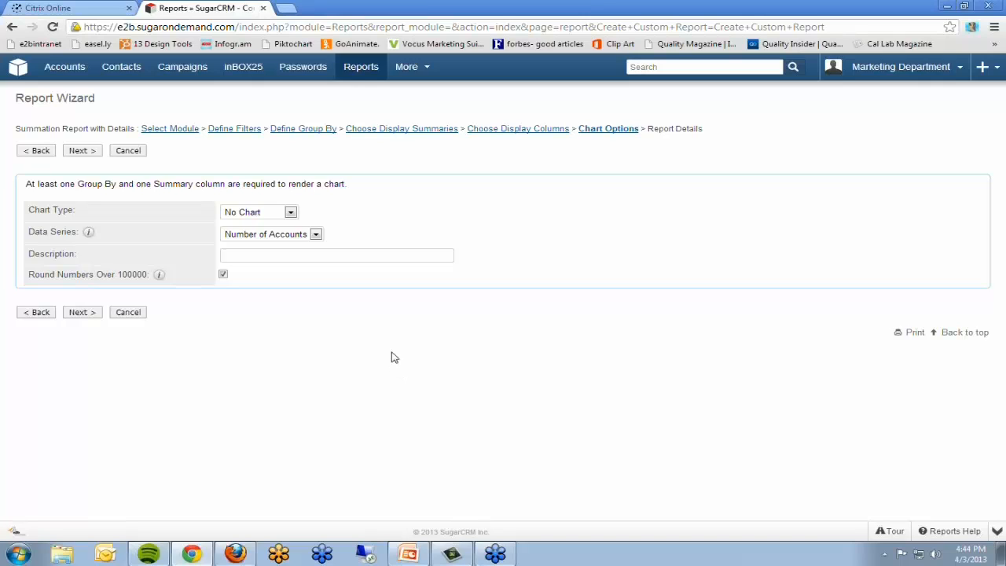
pyautogui.click(290, 214)
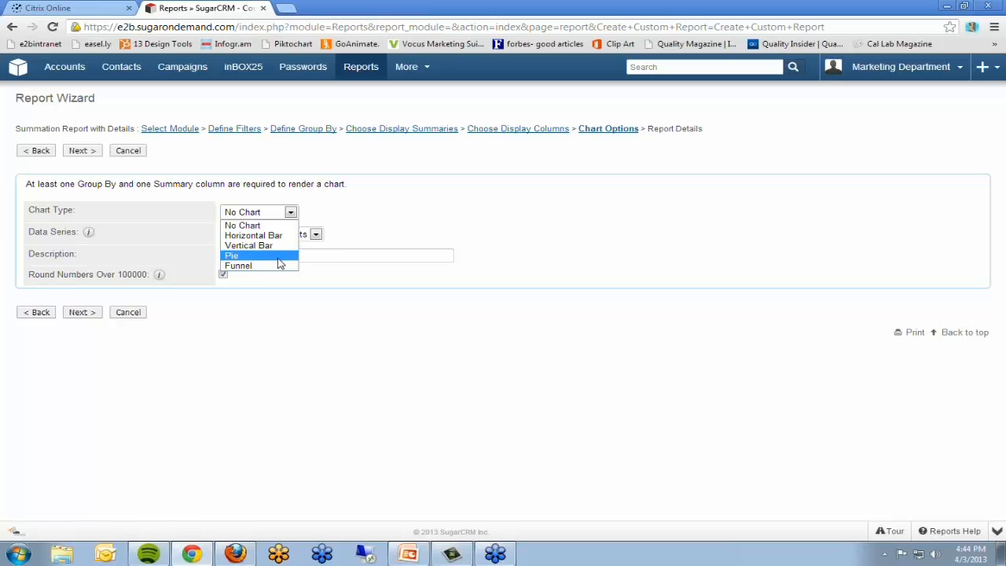
pyautogui.click(262, 268)
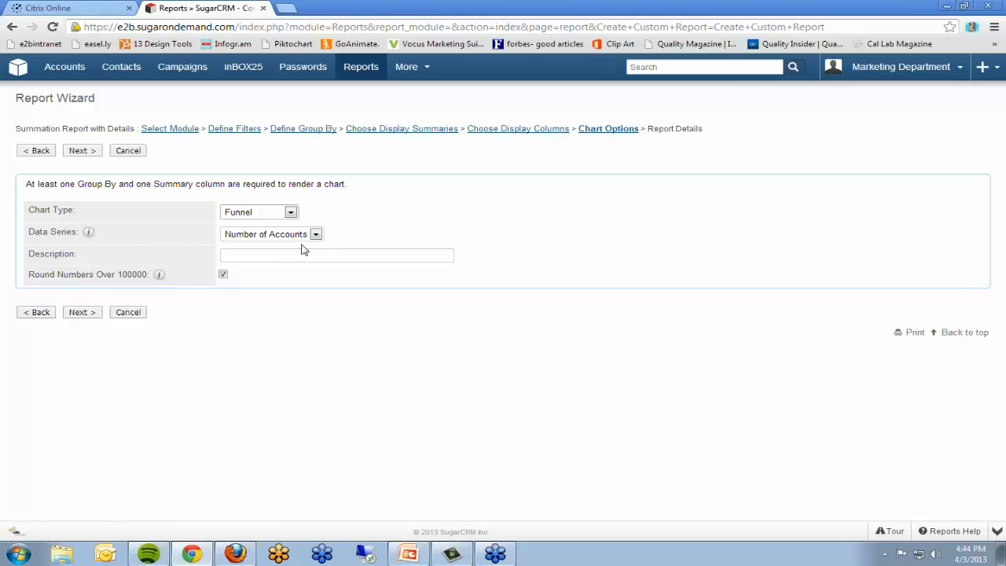
# Step: Describe the chart as Open Sugar Opps by Sales Stage and turn off rounding of numbers over 100000
pyautogui.click(334, 254)
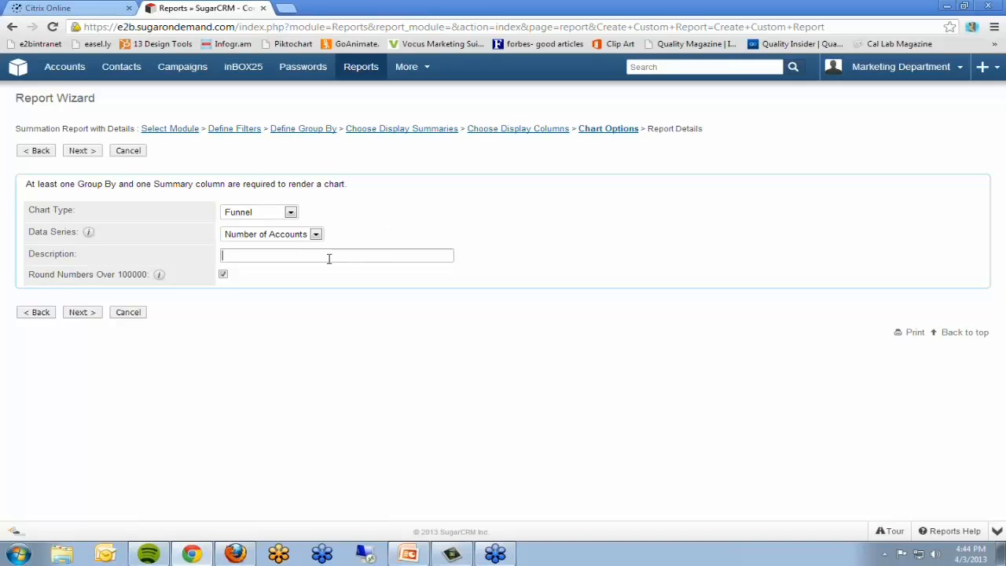
pyautogui.write('Open Sugar Opps by S')
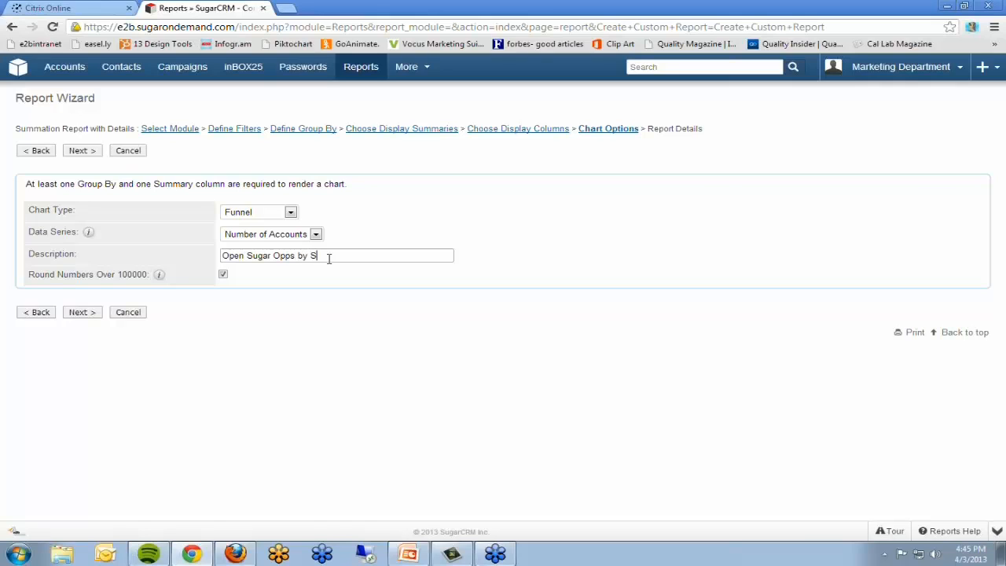
pyautogui.write('ales Stage')
pyautogui.click(223, 275)
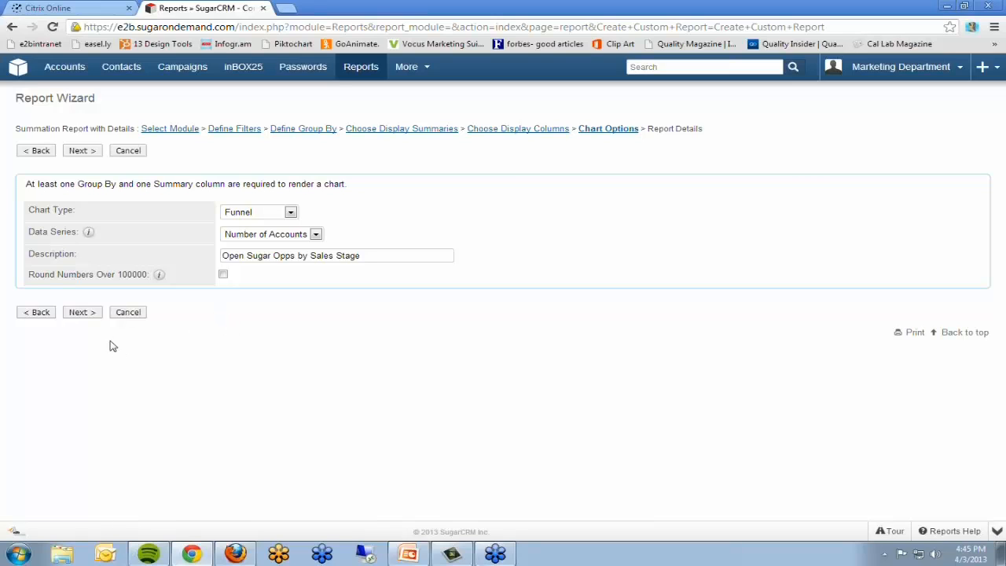
# Step: Proceed to the report details, name it SugarCRM Opp Report with Accounts > Opportunity as an optional related module, and save and run it
pyautogui.click(84, 312)
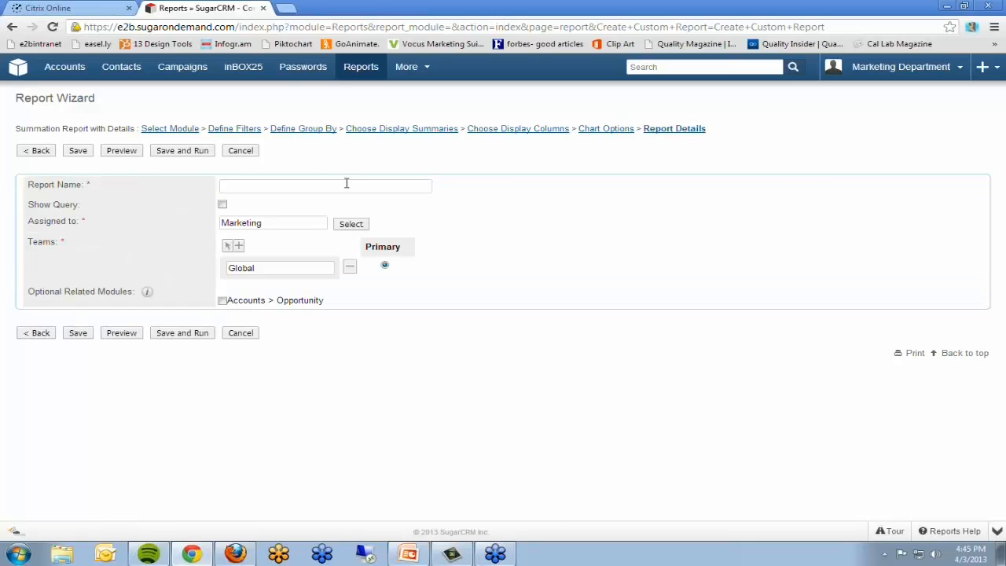
pyautogui.click(348, 185)
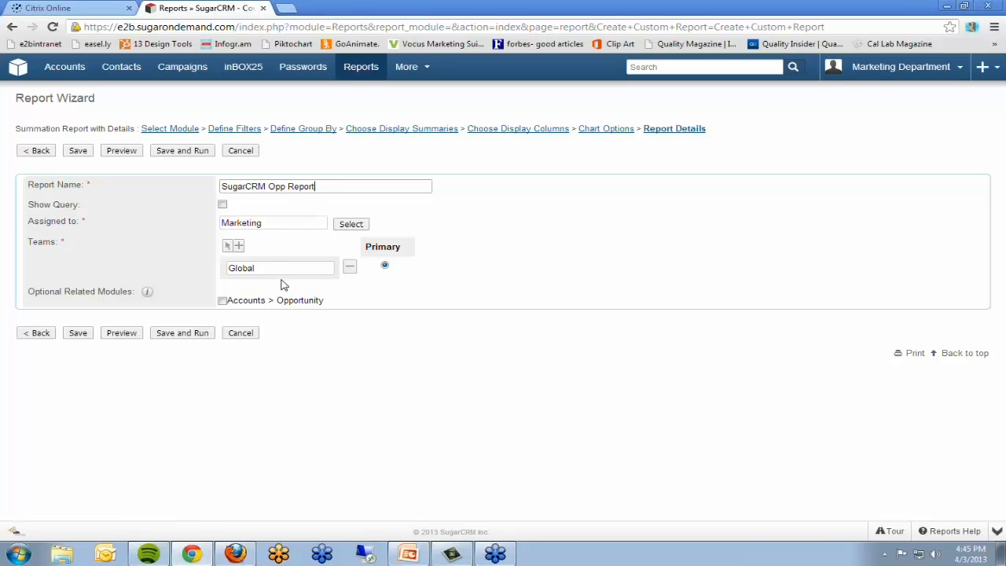
pyautogui.click(223, 301)
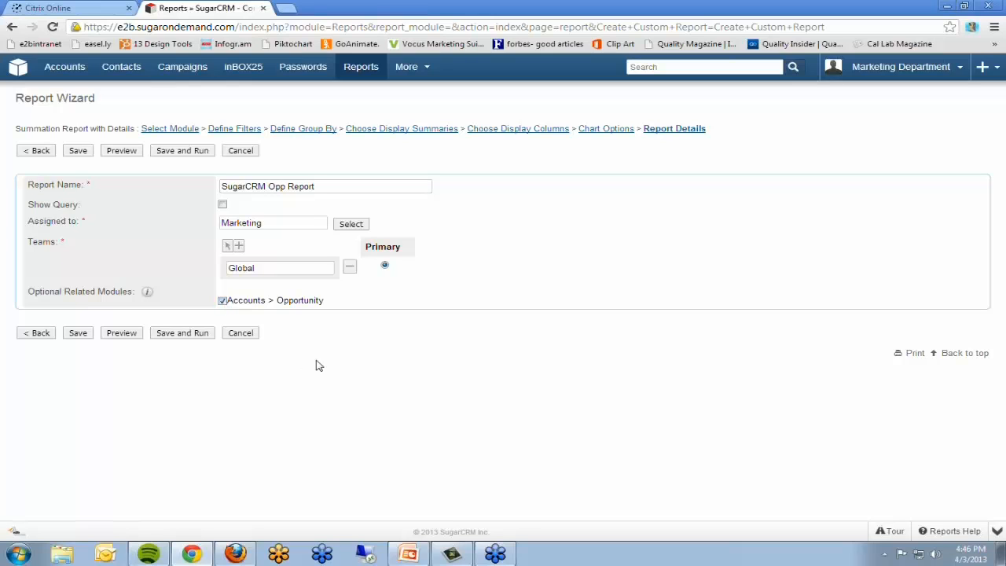
pyautogui.click(181, 336)
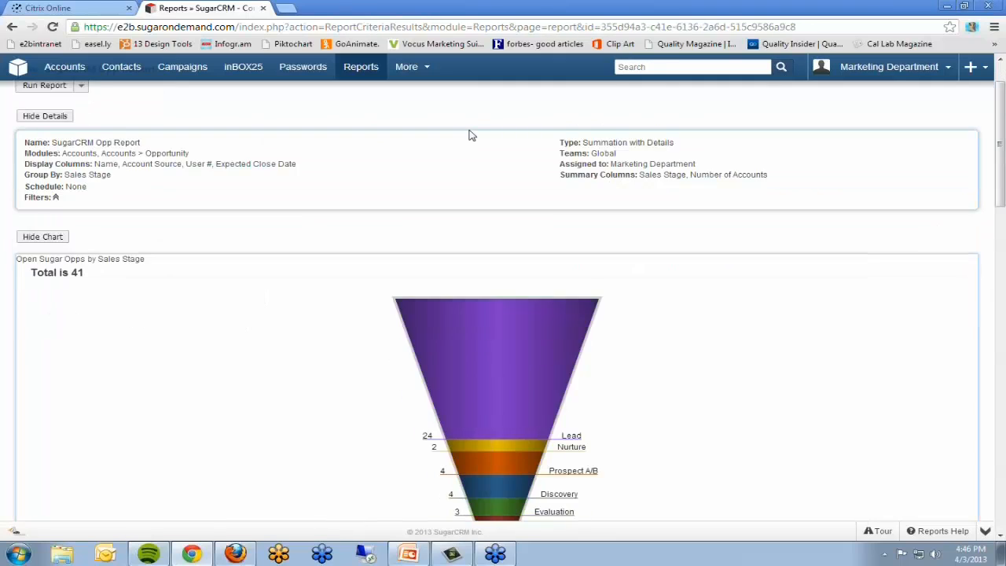
# Step: Examine the report's details summary and the funnel chart of open opportunities by sales stage
pyautogui.scroll(-3, 467, 135)
pyautogui.scroll(3, 249, 322)
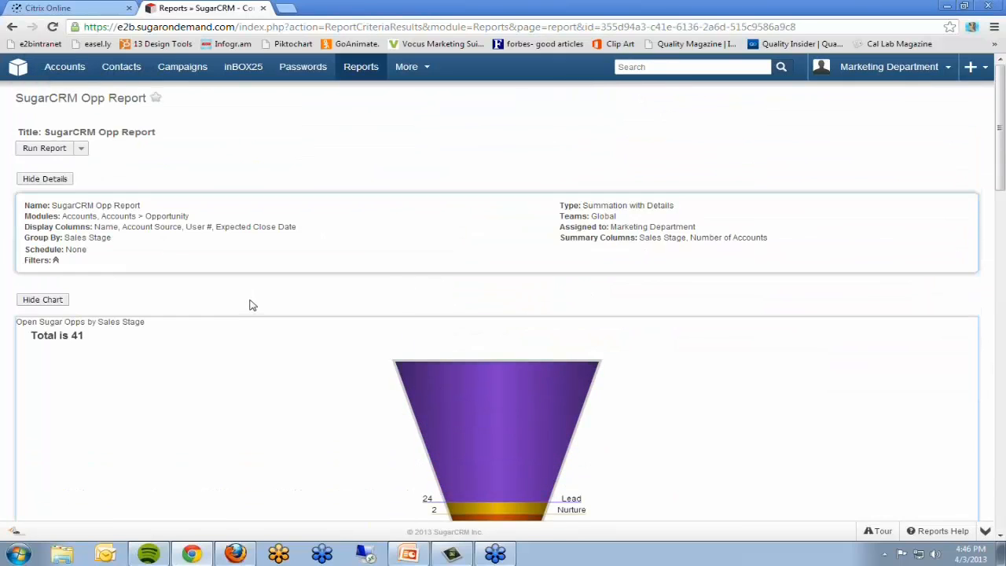
pyautogui.scroll(-2, 251, 306)
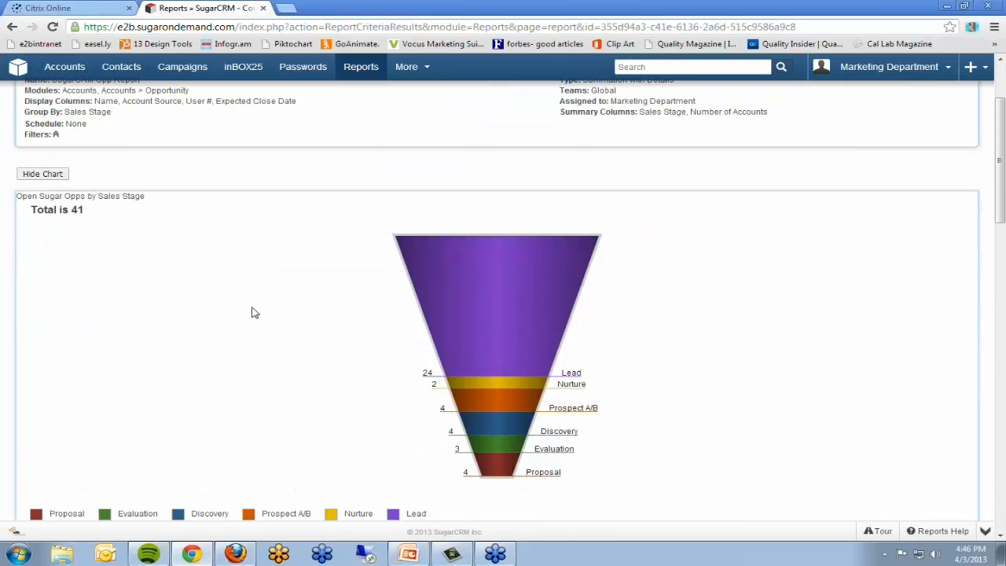
pyautogui.moveTo(424, 271)
pyautogui.scroll(-1, 135, 238)
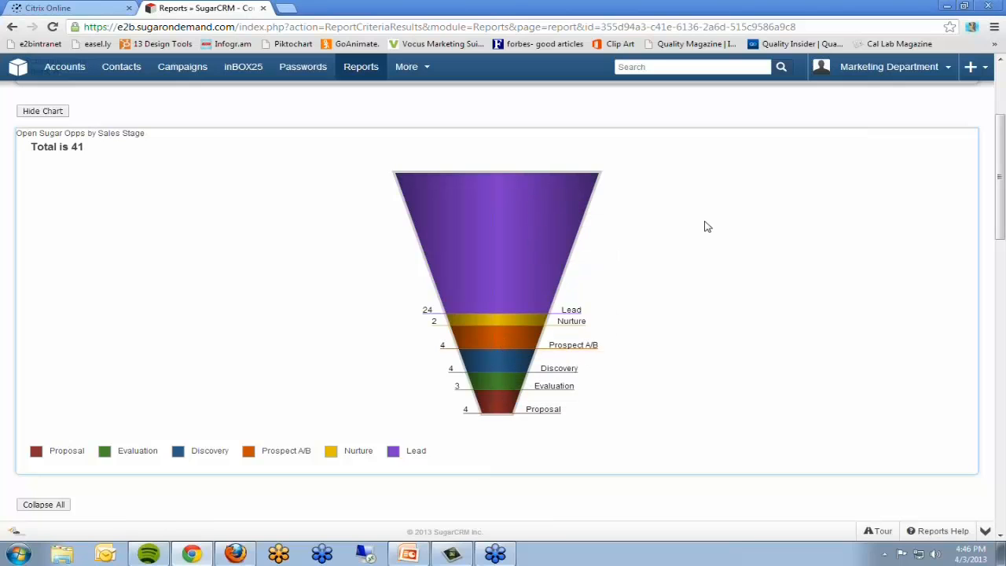
pyautogui.scroll(-1, 704, 227)
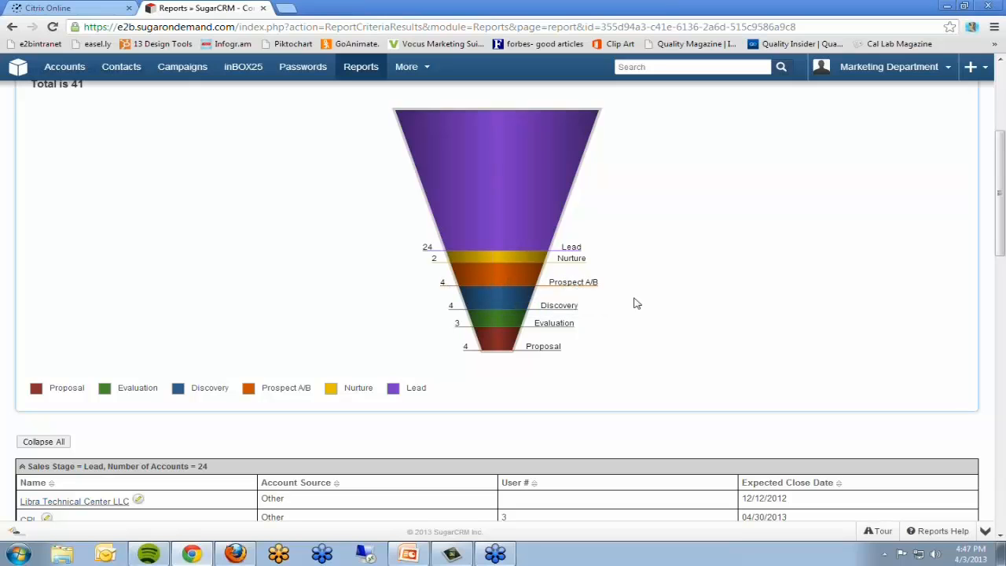
pyautogui.scroll(-3, 651, 268)
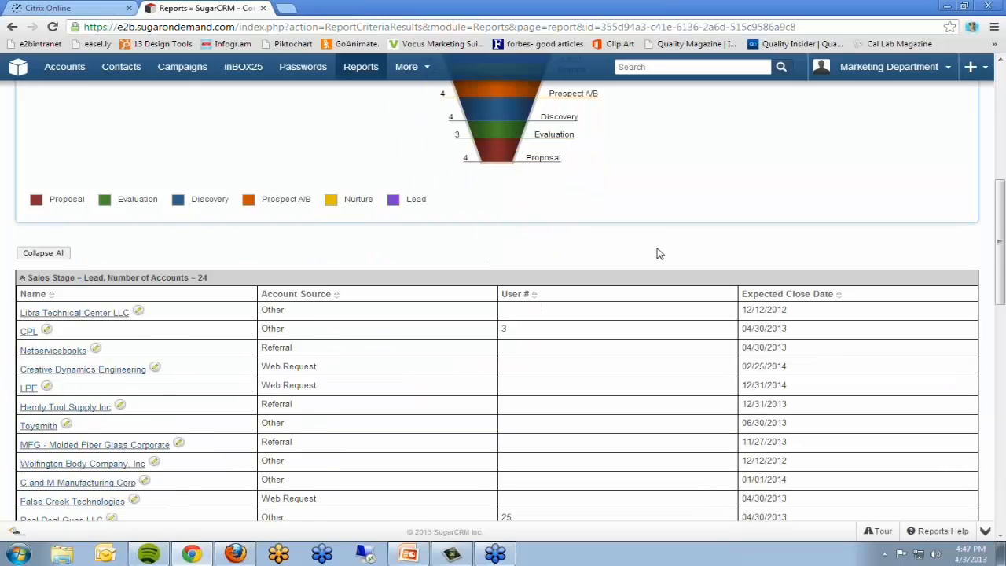
pyautogui.scroll(4, 599, 140)
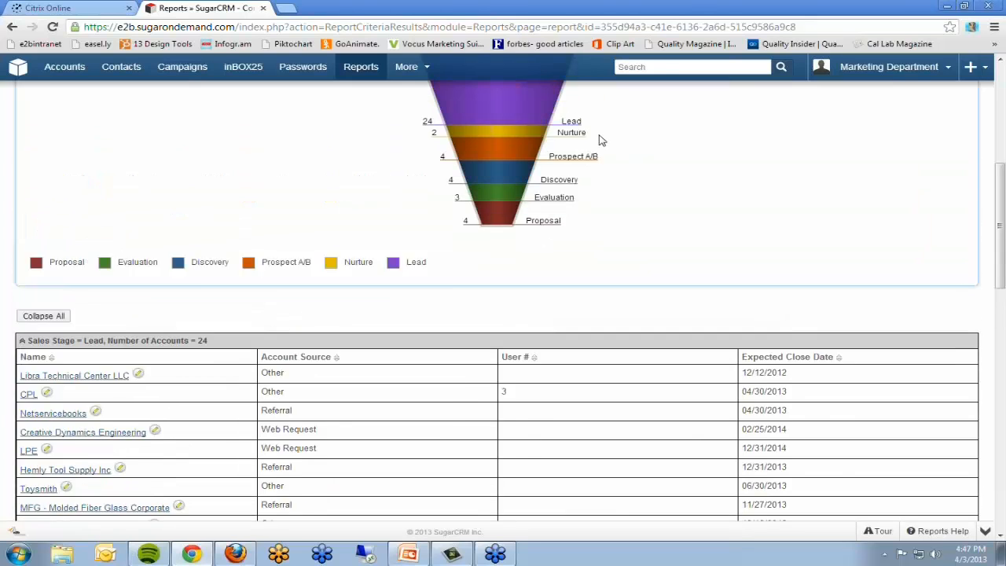
# Step: Review the account listings grouped under each sales stage, from Lead through Proposal
pyautogui.scroll(-5, 595, 160)
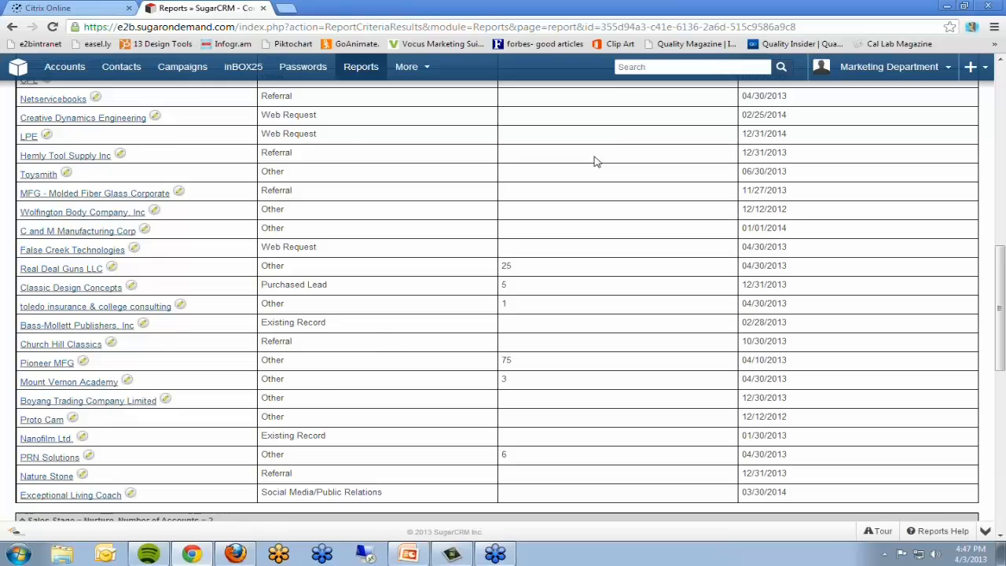
pyautogui.scroll(3, 595, 160)
pyautogui.scroll(-1, 284, 170)
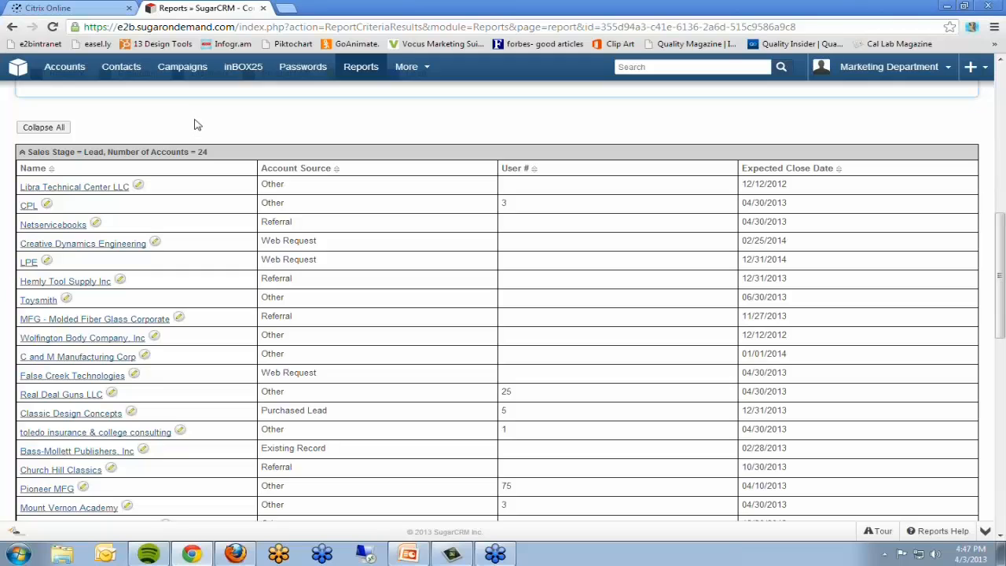
pyautogui.scroll(-1, 208, 129)
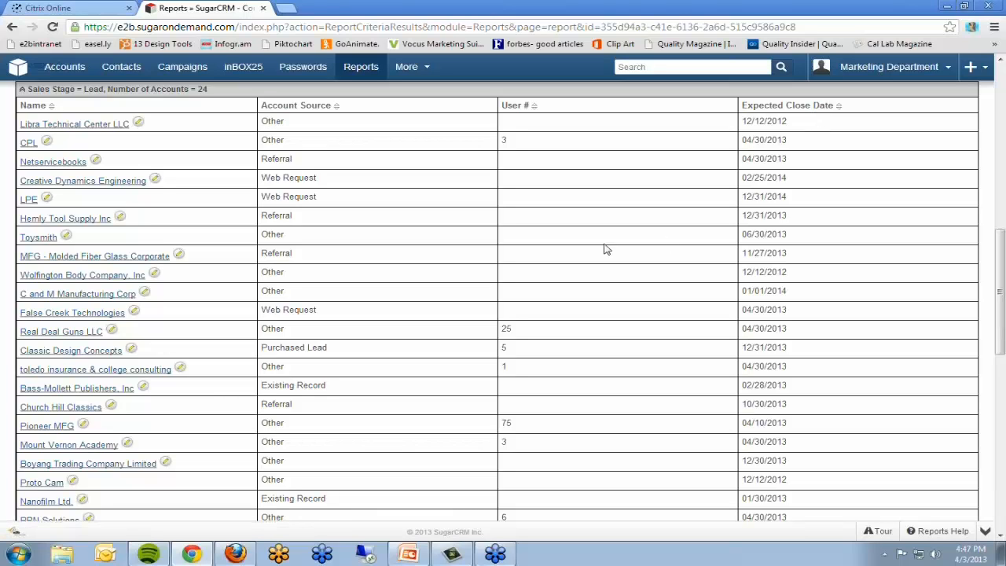
pyautogui.scroll(-4, 595, 231)
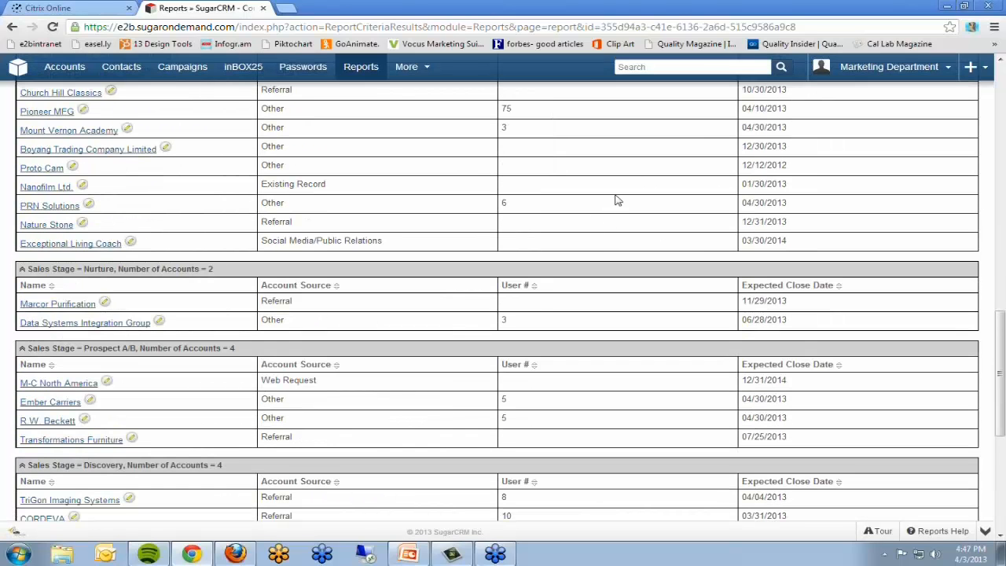
pyautogui.scroll(-1, 612, 197)
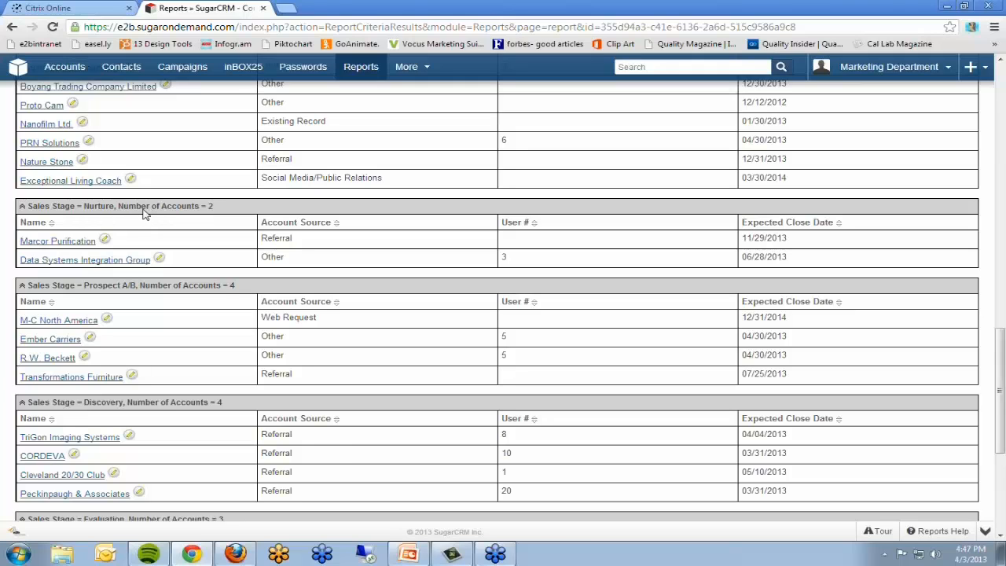
pyautogui.scroll(-1, 144, 212)
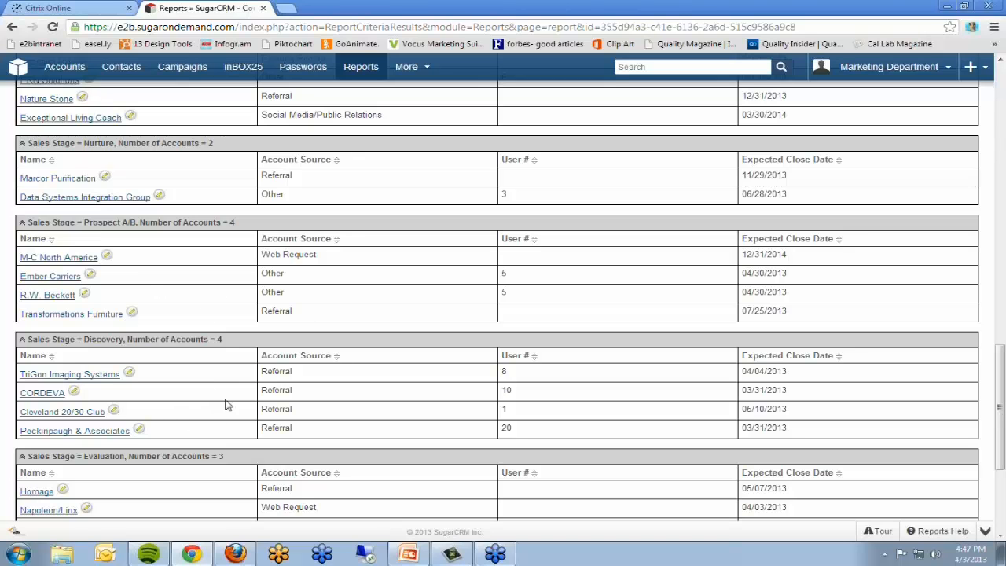
pyautogui.scroll(-4, 212, 380)
# Step: Sort the report's account listings by Expected Close Date in ascending order and check the Lead group
pyautogui.scroll(6, 213, 367)
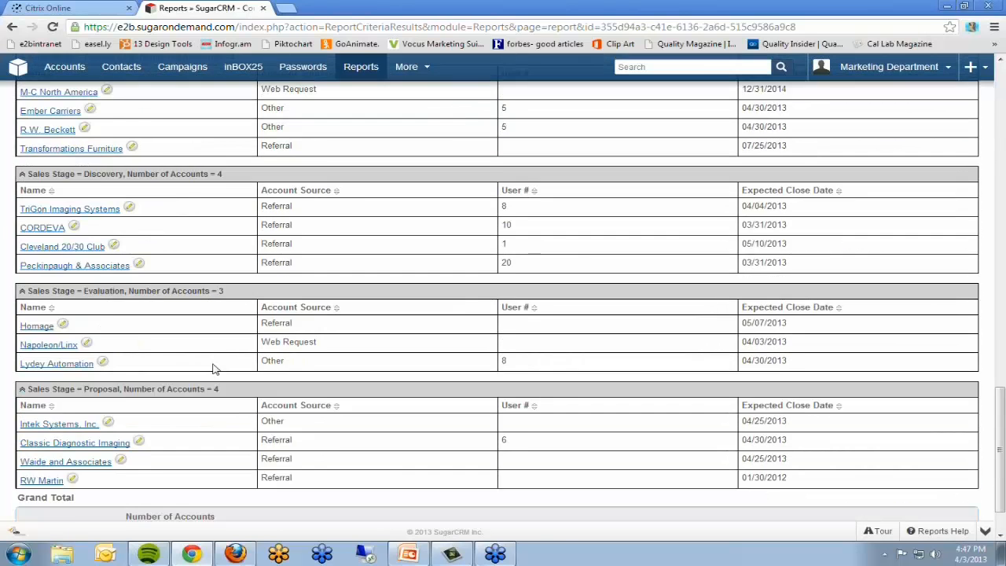
pyautogui.scroll(6, 213, 368)
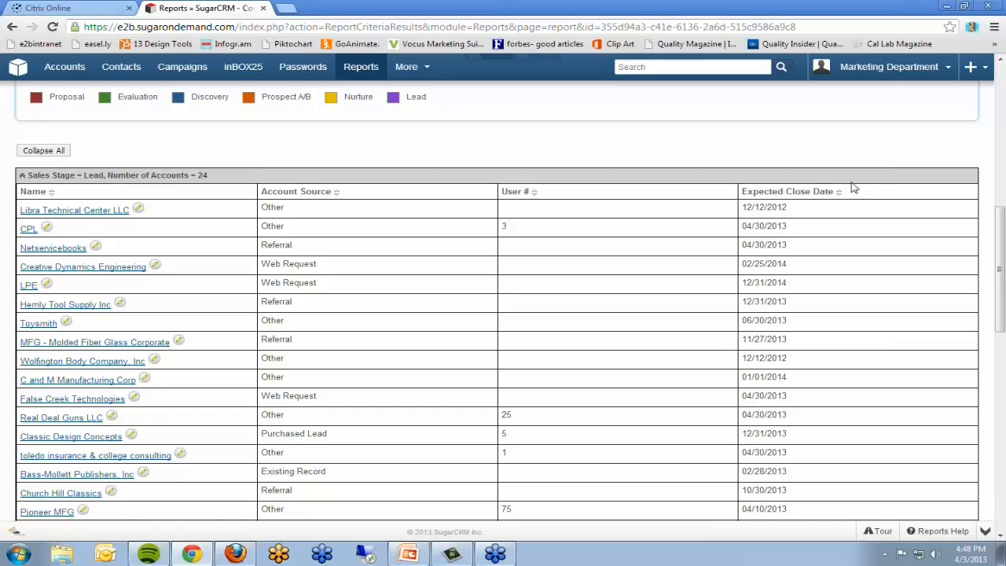
pyautogui.click(839, 193)
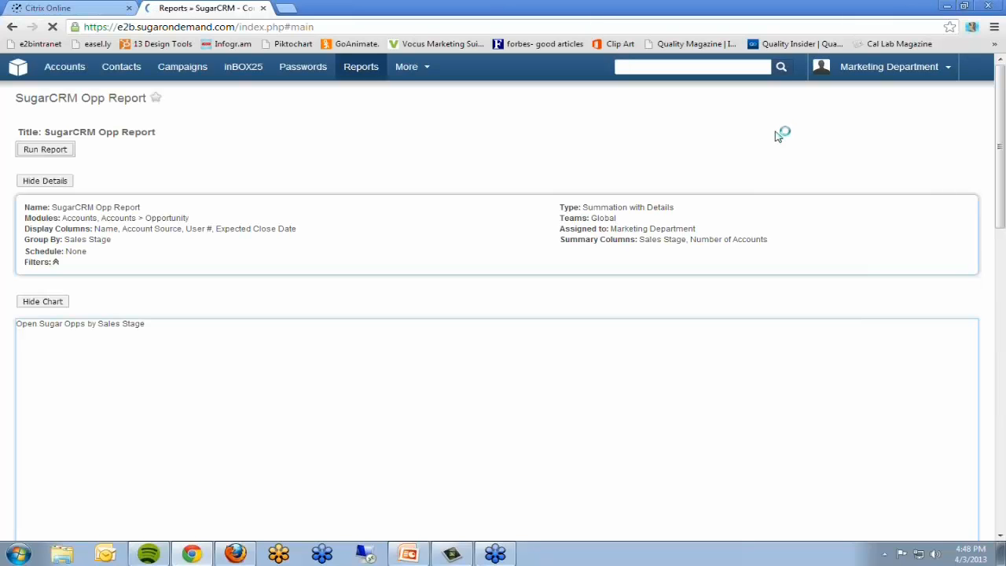
pyautogui.scroll(-5, 776, 136)
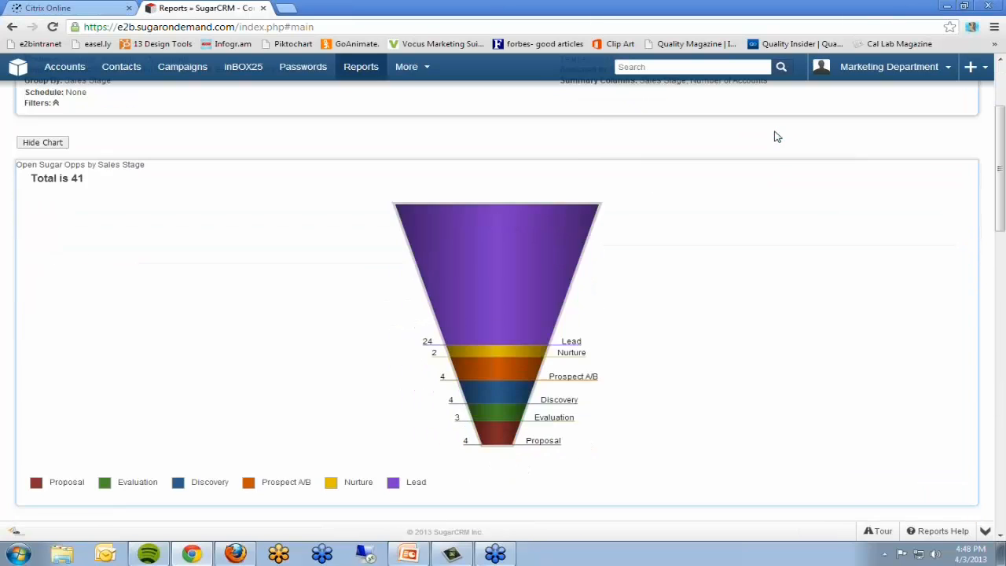
pyautogui.scroll(-2, 776, 136)
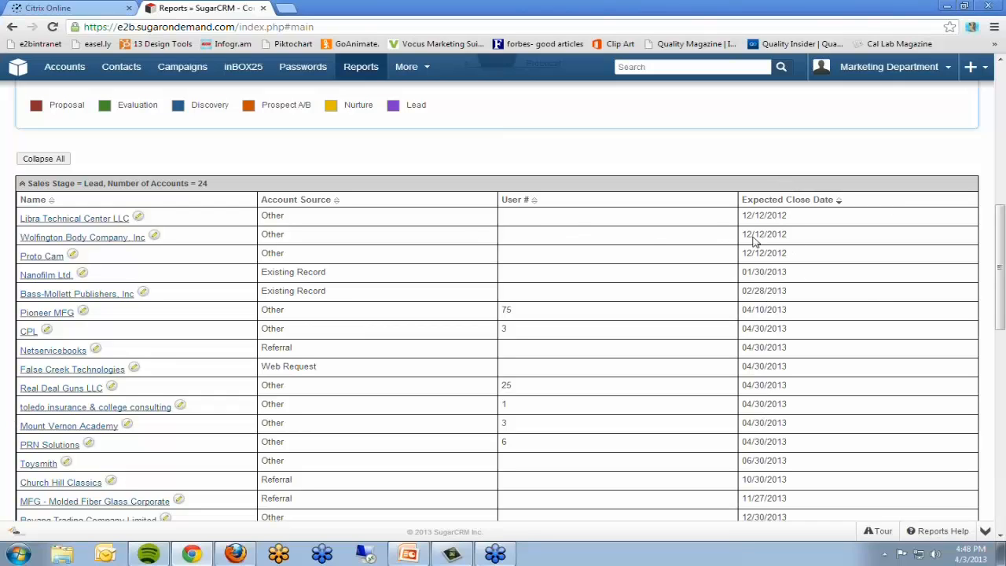
# Step: Open the SugarCRM home dashboard in a new browser tab and look over the My Sugar dashlets
pyautogui.scroll(2, 694, 165)
pyautogui.scroll(6, 695, 165)
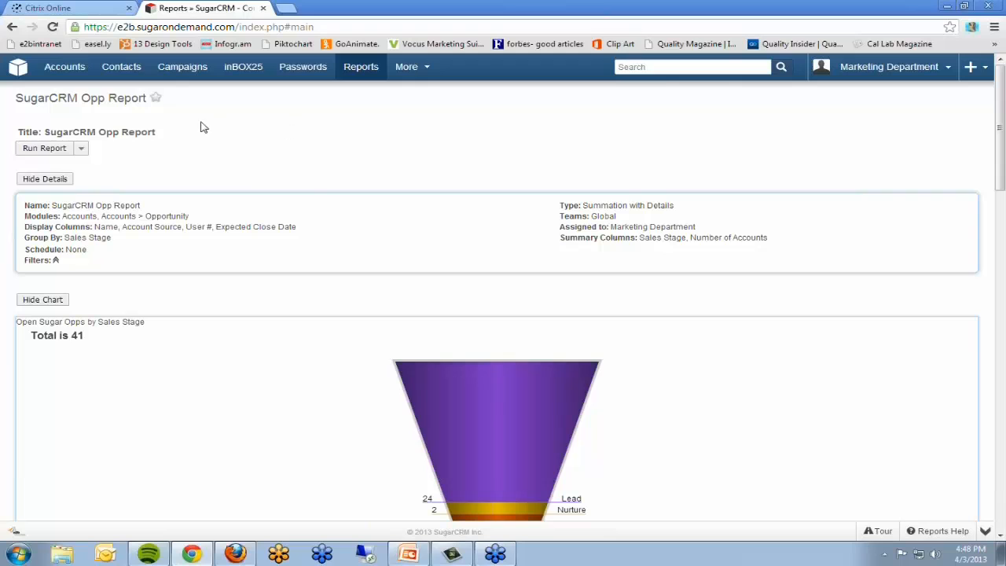
pyautogui.rightClick(17, 72)
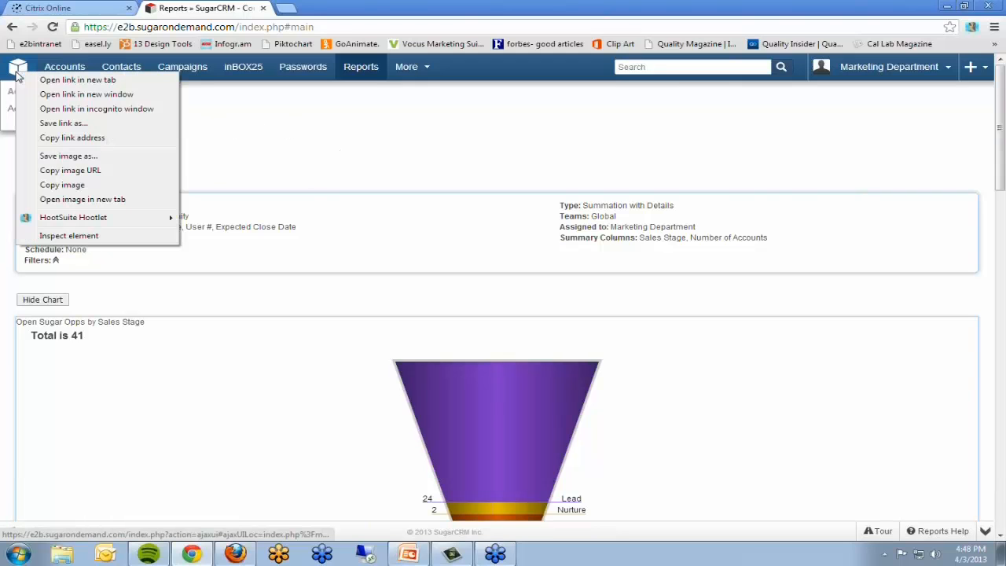
pyautogui.click(62, 79)
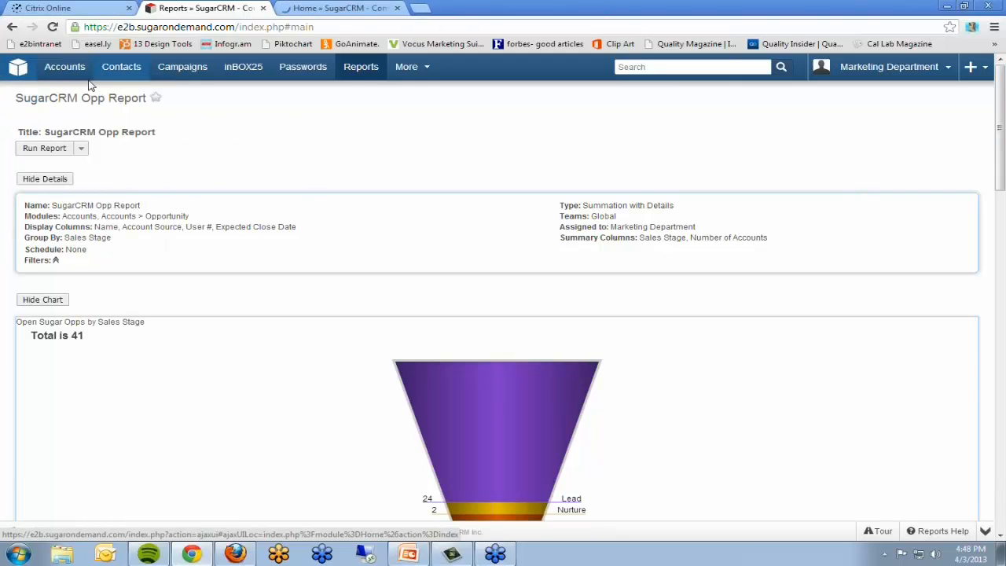
pyautogui.moveTo(17, 71)
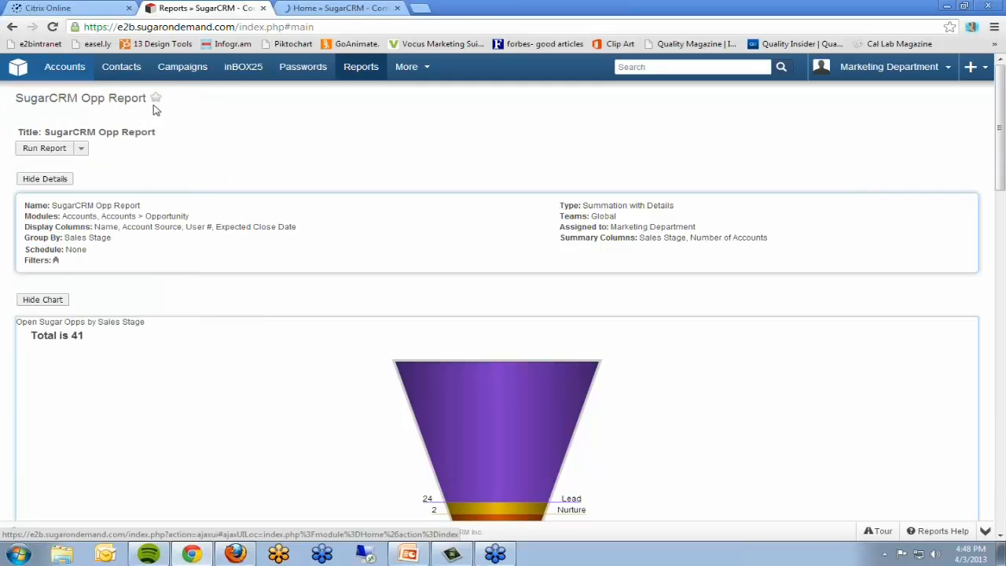
pyautogui.hotkey('ctrl', 'Tab')
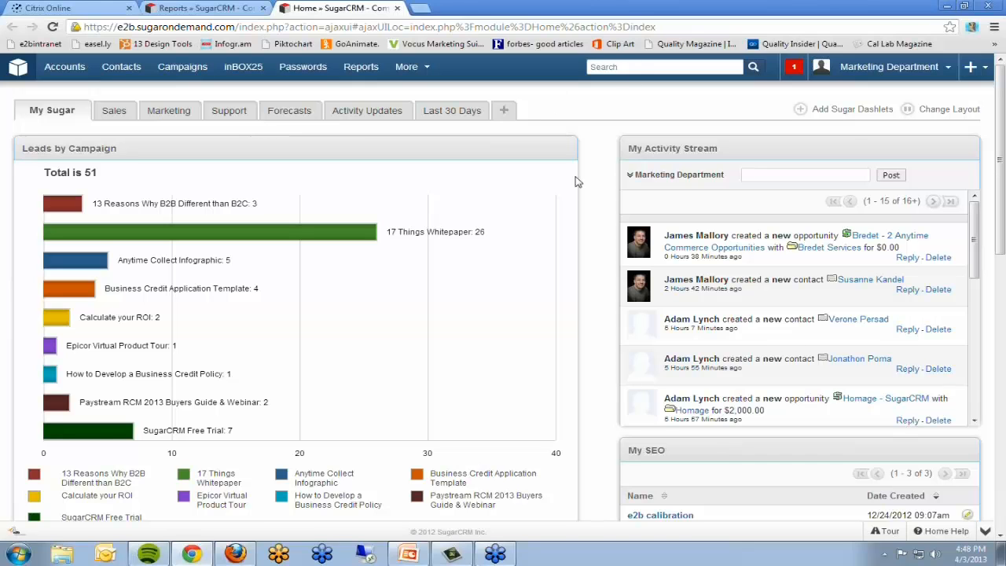
pyautogui.scroll(-3, 603, 181)
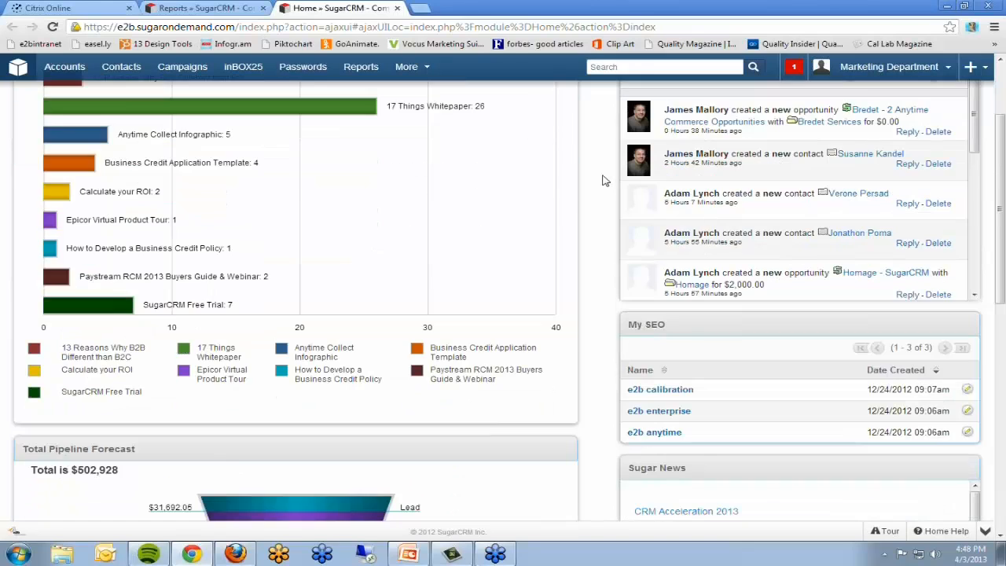
pyautogui.scroll(3, 602, 181)
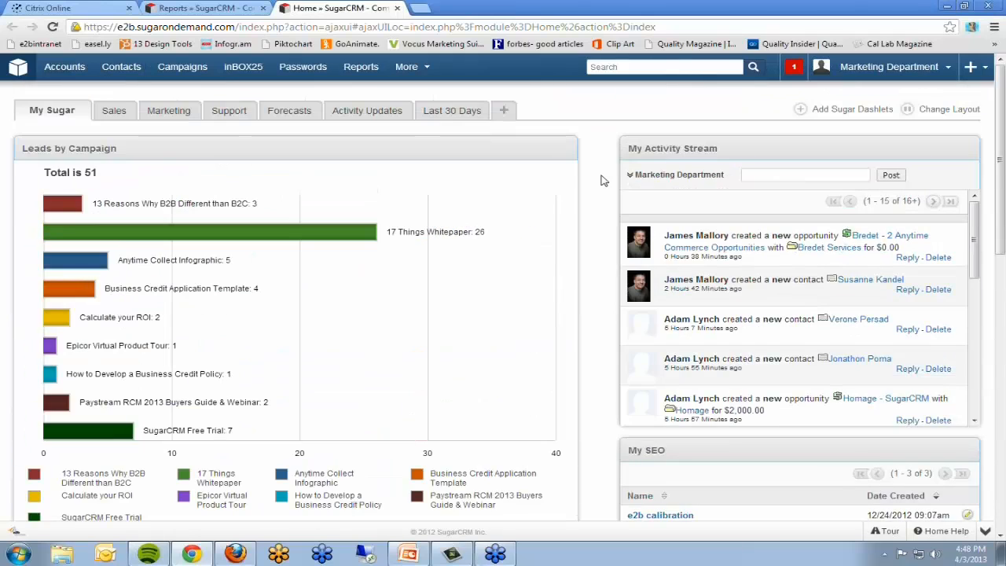
# Step: Add the SugarCRM Opp Report chart from the Global Team Reports as a dashlet on the My Sugar dashboard
pyautogui.click(800, 110)
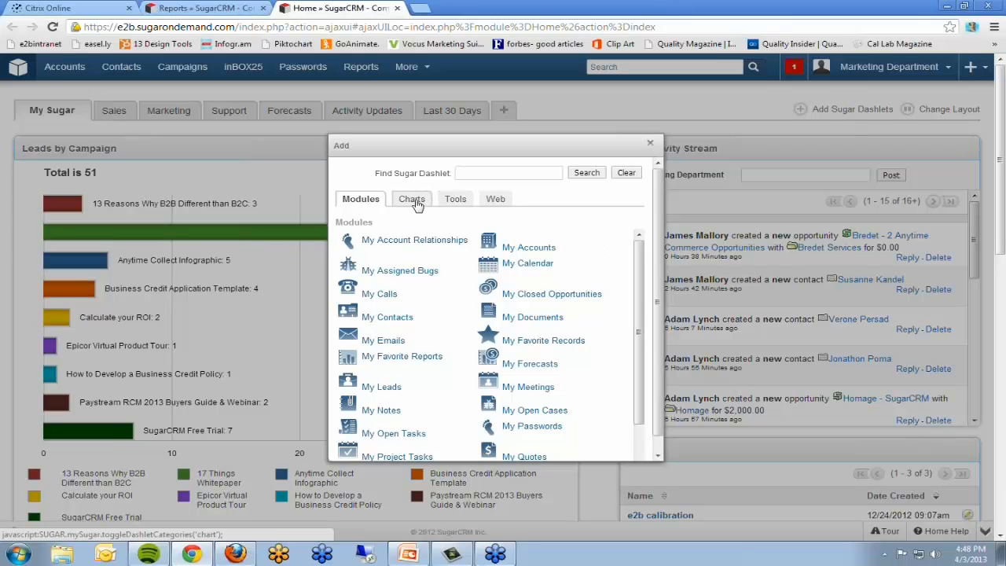
pyautogui.click(416, 203)
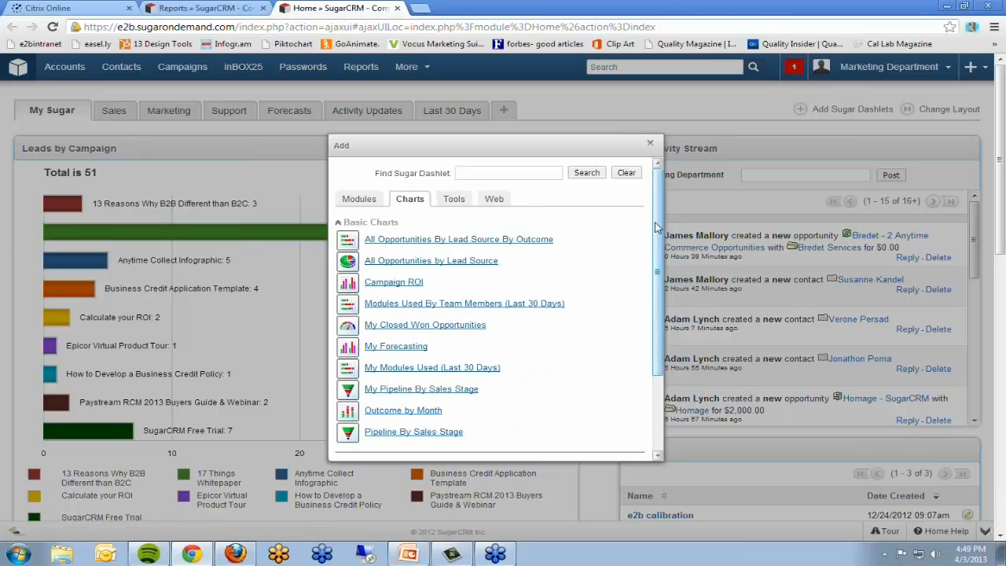
pyautogui.moveTo(659, 228); pyautogui.dragTo(642, 353)
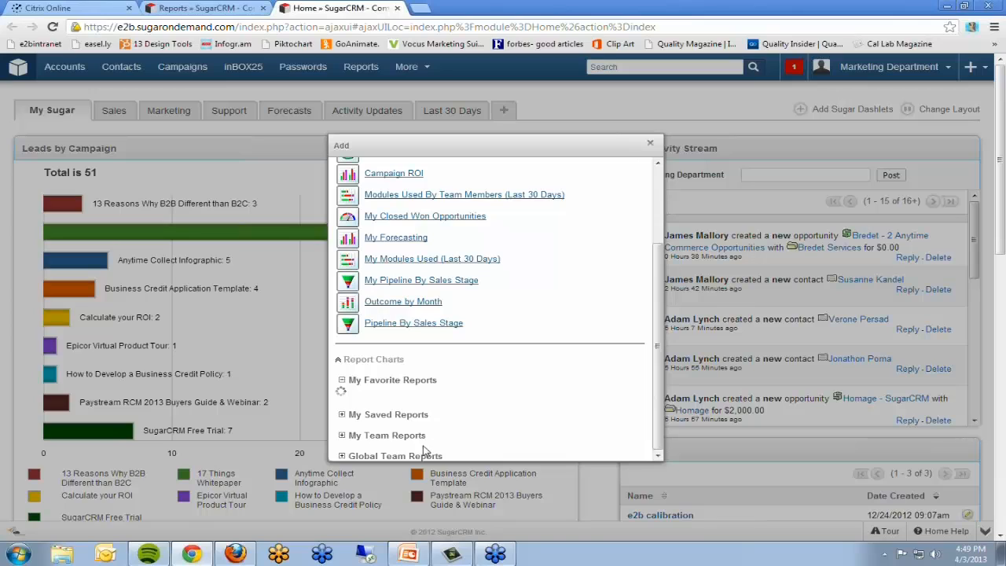
pyautogui.click(342, 456)
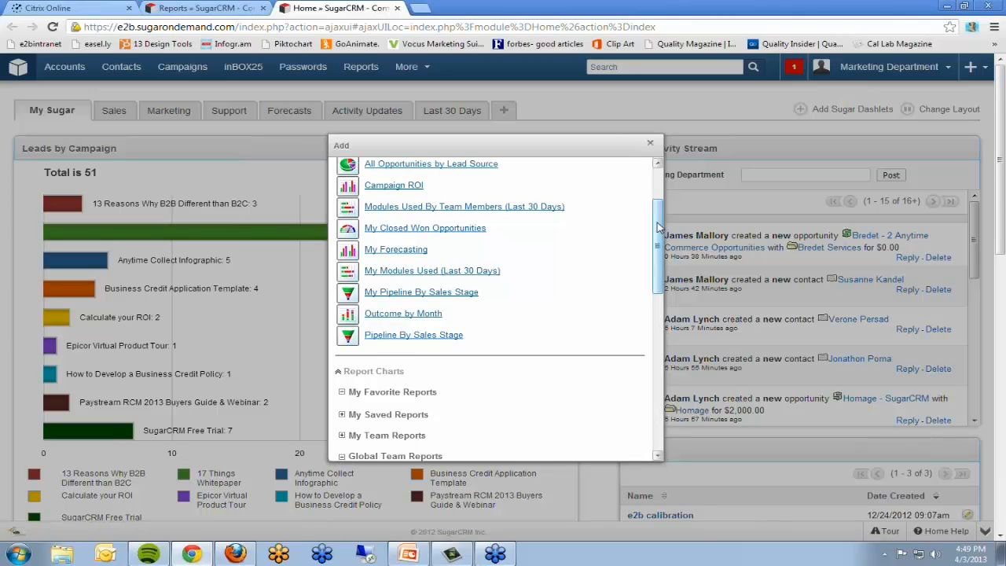
pyautogui.moveTo(658, 228); pyautogui.dragTo(643, 363)
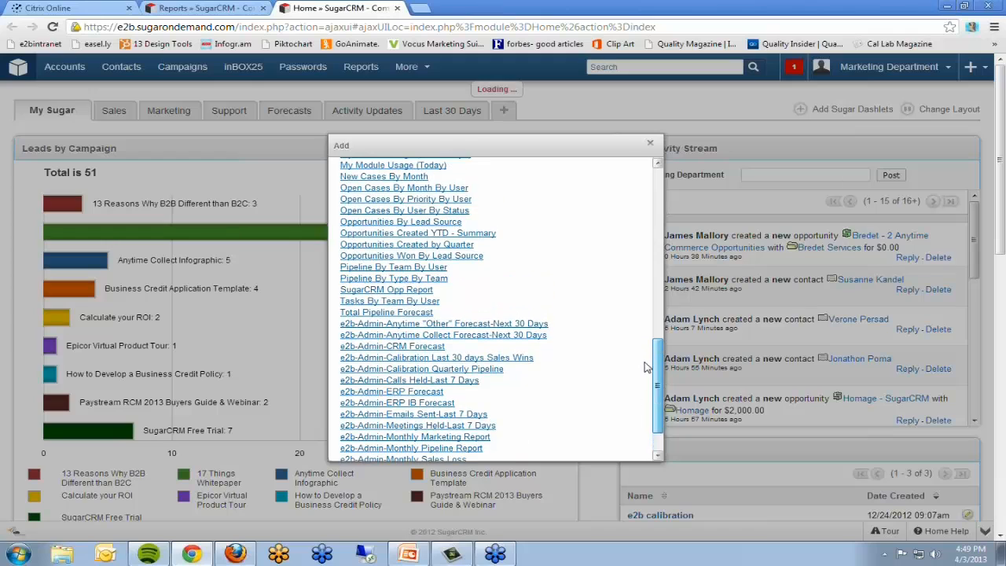
pyautogui.click(374, 290)
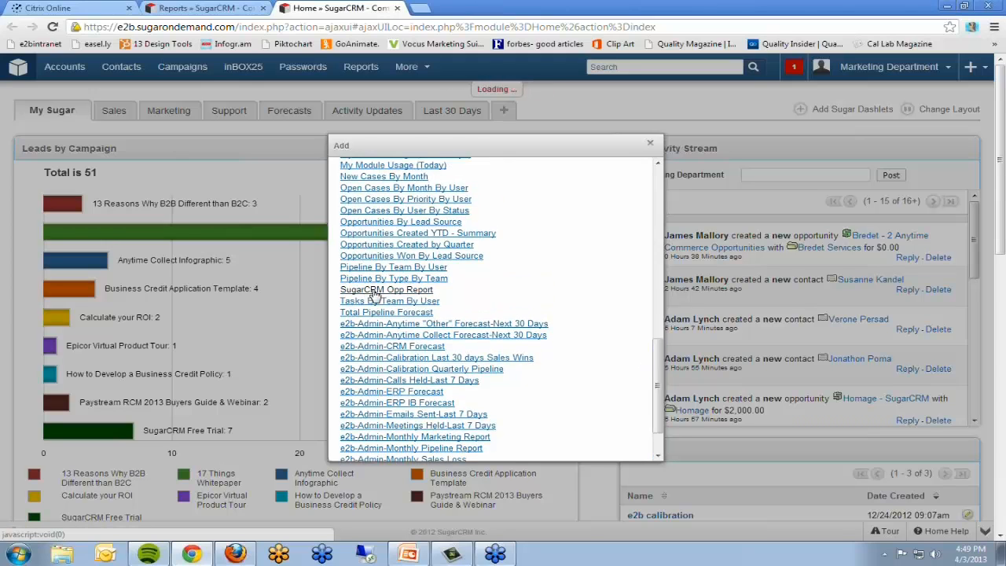
pyautogui.click(649, 142)
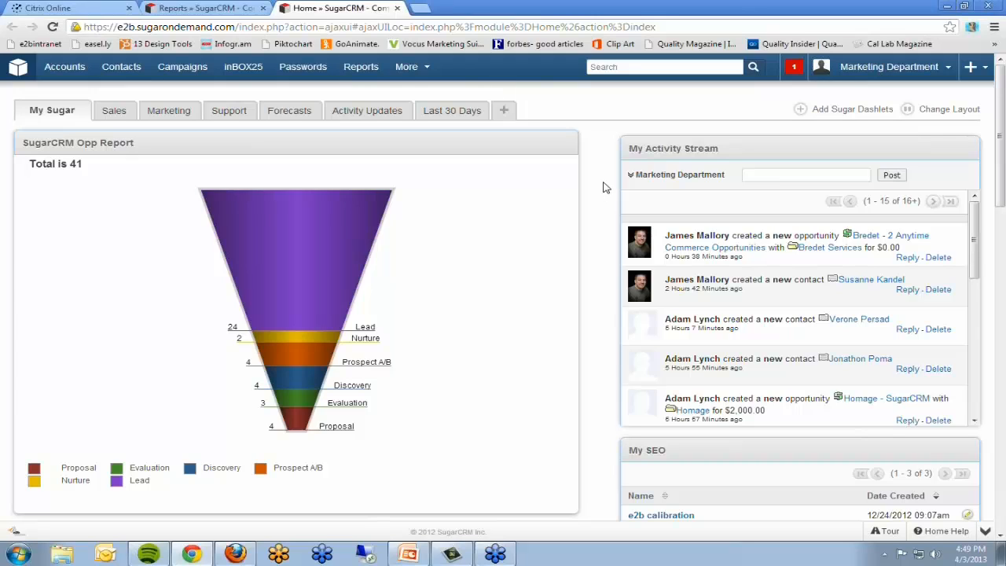
# Step: Open the full SugarCRM Opp Report from its dashboard dashlet and review its details, funnel chart and account listings
pyautogui.moveTo(483, 150)
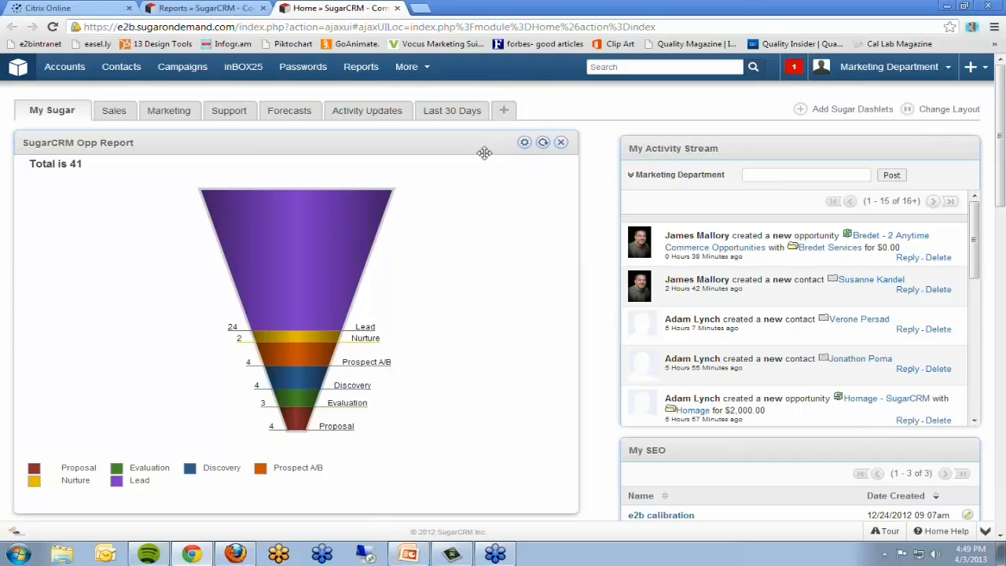
pyautogui.click(525, 146)
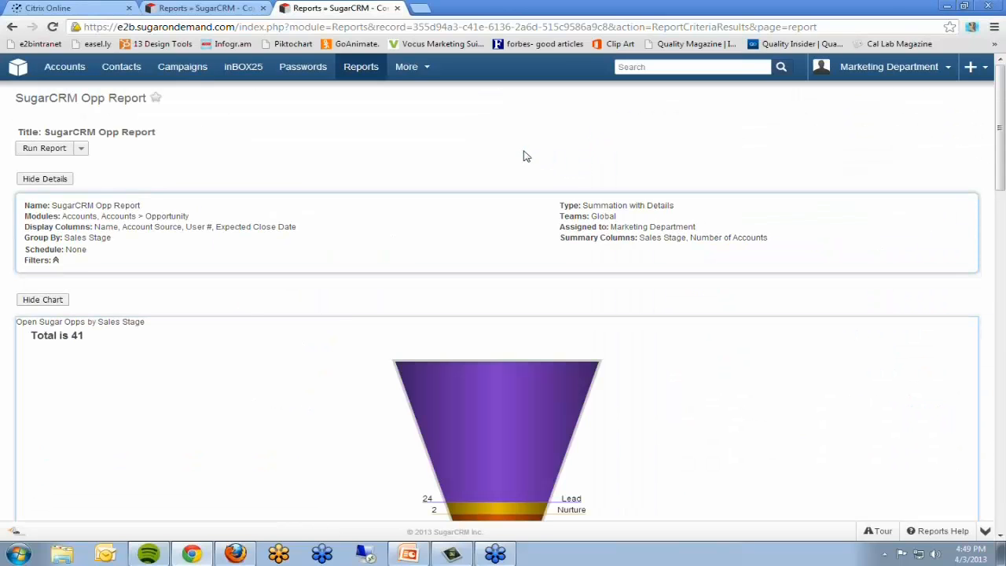
pyautogui.scroll(-7, 525, 155)
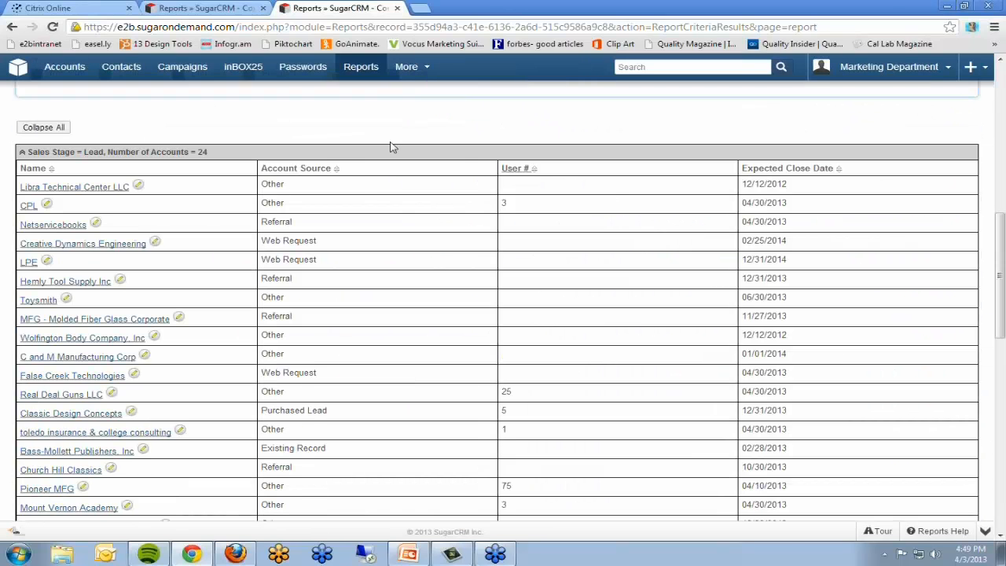
pyautogui.scroll(-10, 515, 208)
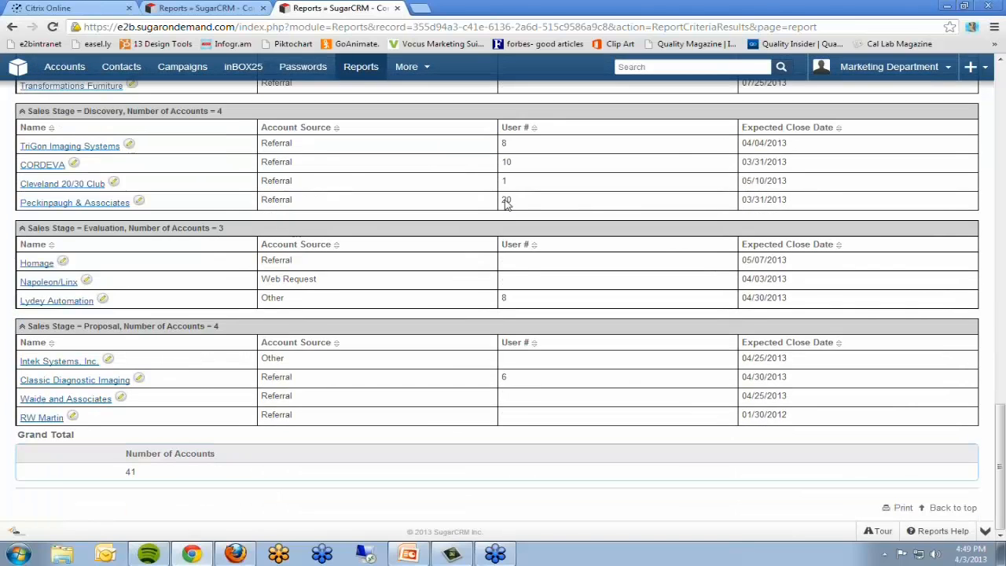
pyautogui.scroll(20, 506, 203)
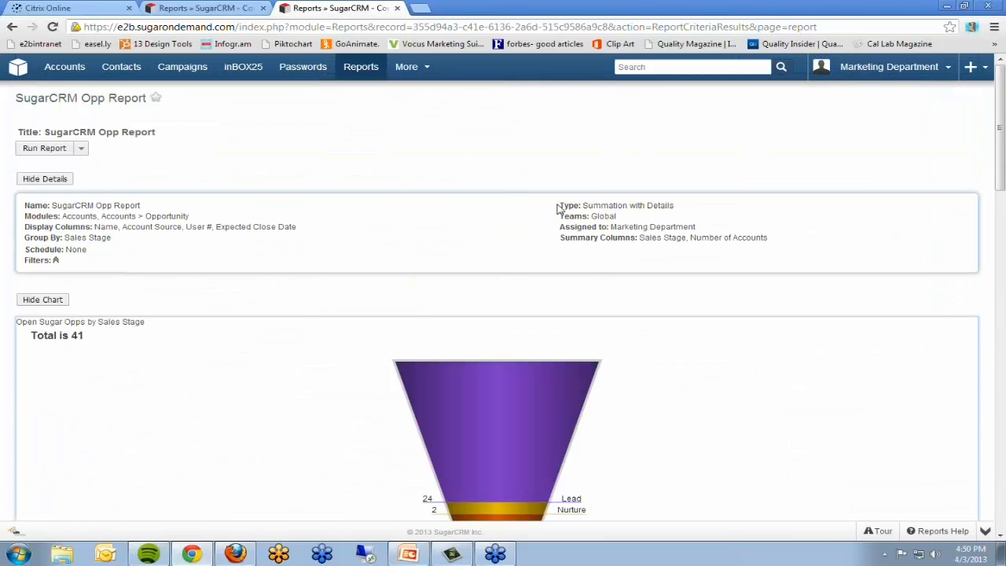
pyautogui.scroll(-3, 383, 225)
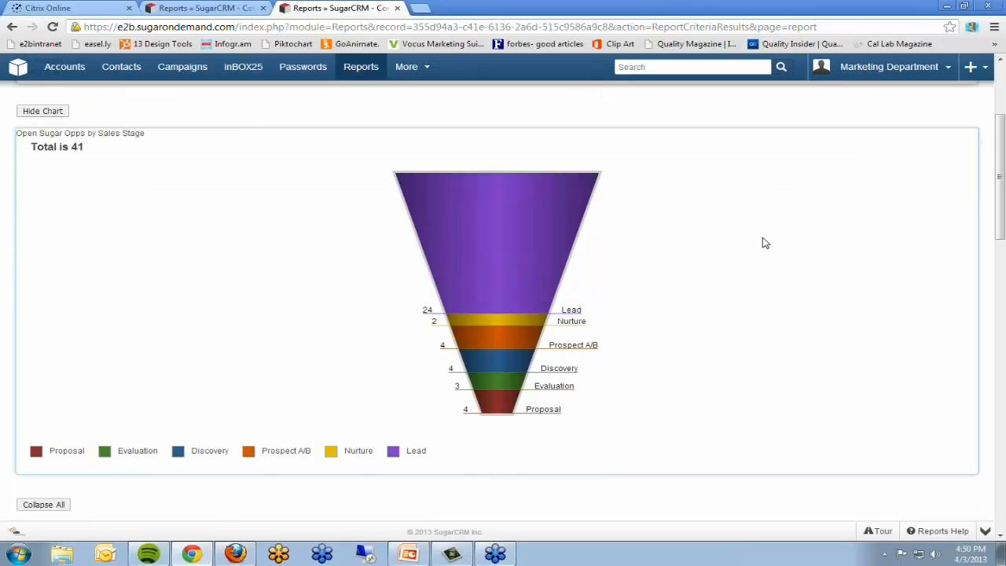
pyautogui.scroll(3, 765, 243)
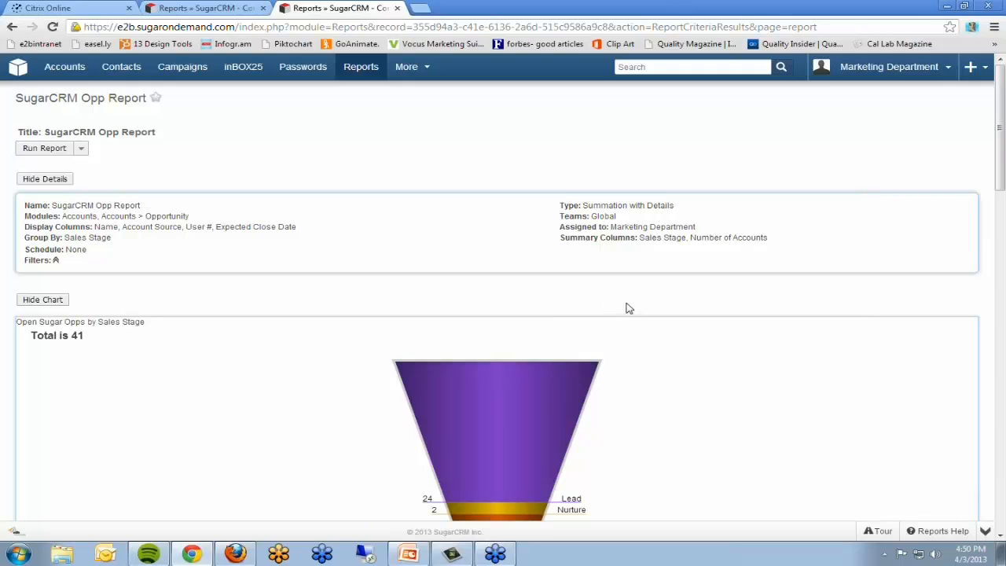
pyautogui.scroll(-3, 626, 306)
pyautogui.scroll(1, 629, 307)
pyautogui.scroll(1, 628, 306)
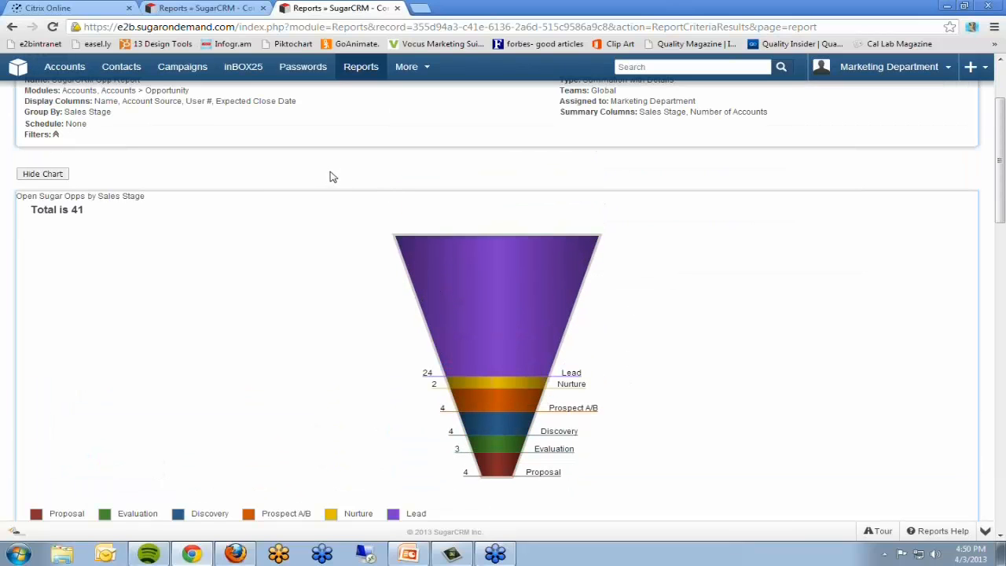
# Step: Switch to the PowerPoint presentation, start the slide show from the Live Demo slide and advance to the "We also…" slide
pyautogui.click(408, 554)
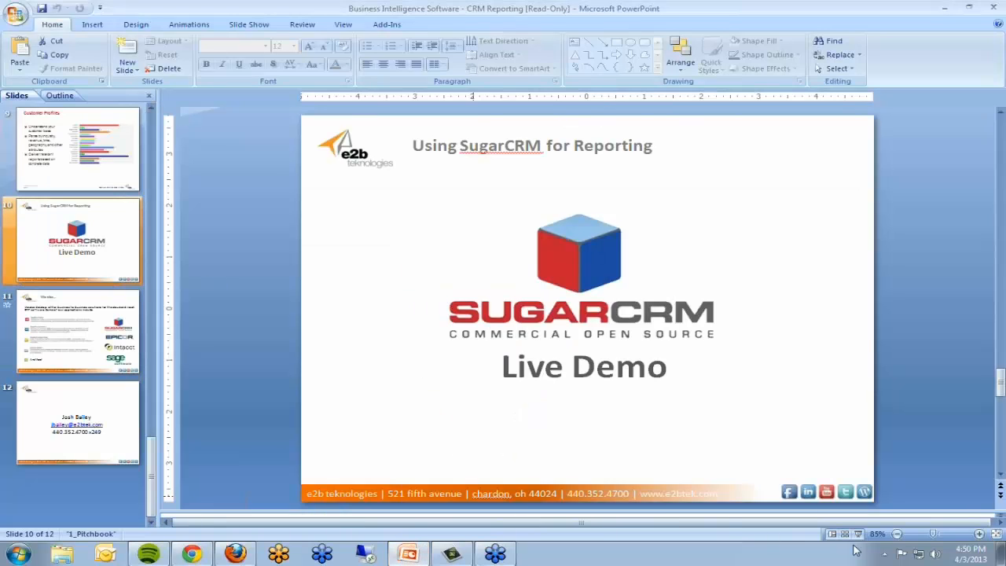
pyautogui.click(859, 536)
pyautogui.click(257, 288)
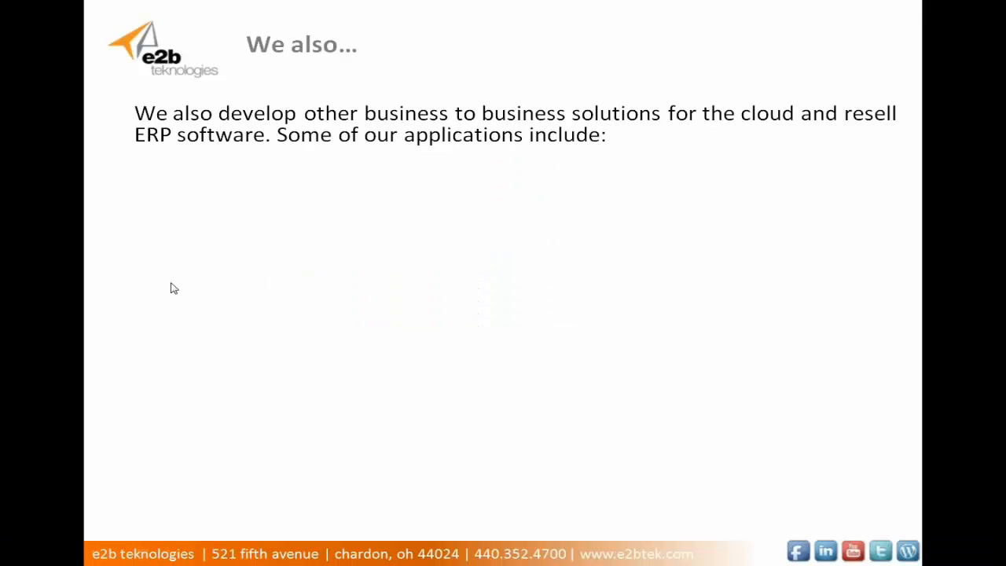